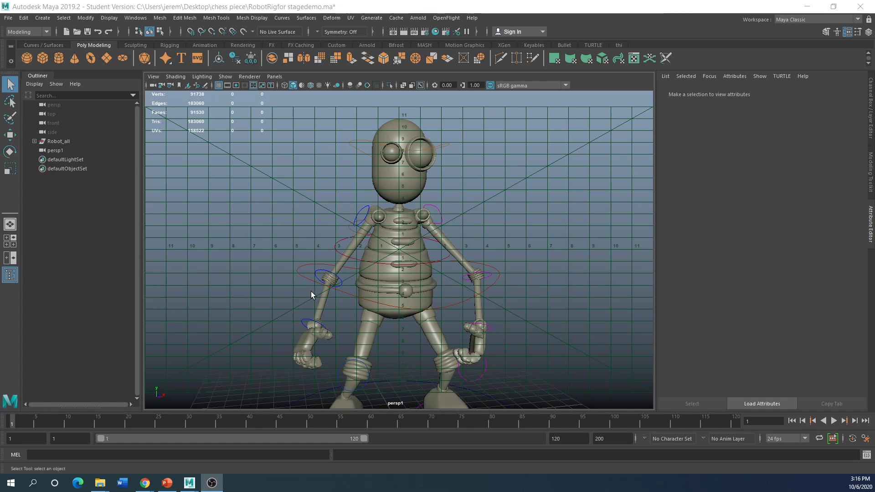
- Turn off the field chart overlay in the perspective view around the robot
{"action": "scroll", "coordinate": [312, 292], "scroll_direction": "down", "scroll_amount": 3}
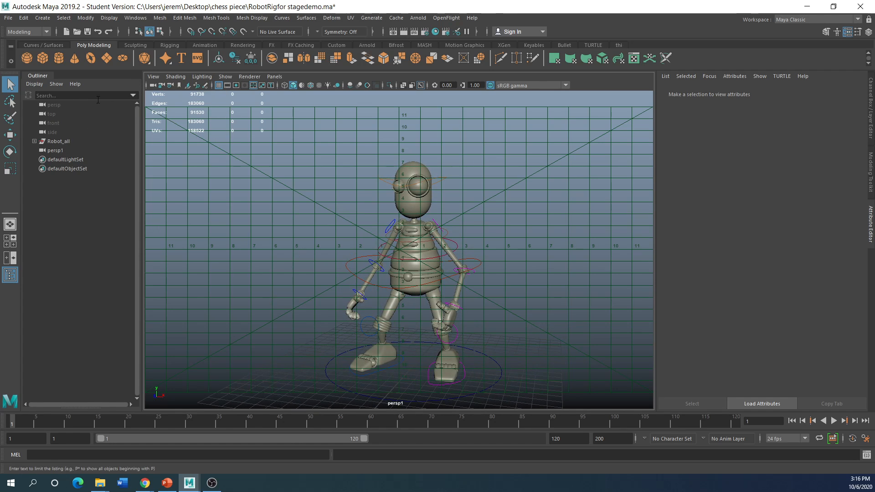
{"action": "left_click", "coordinate": [252, 85]}
{"action": "scroll", "coordinate": [259, 320], "scroll_direction": "down", "scroll_amount": 3}
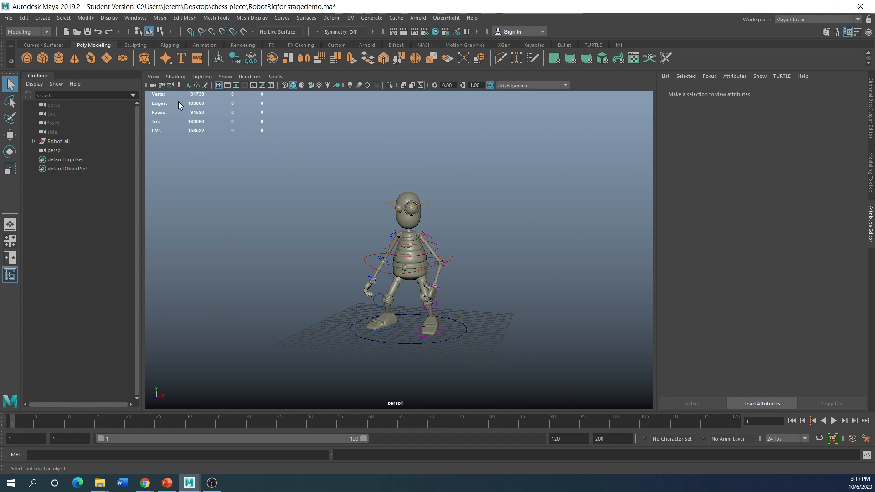
- Create a polygon plane and scale it up uniformly into a large ground floor beneath the robot
{"action": "left_click", "coordinate": [106, 58]}
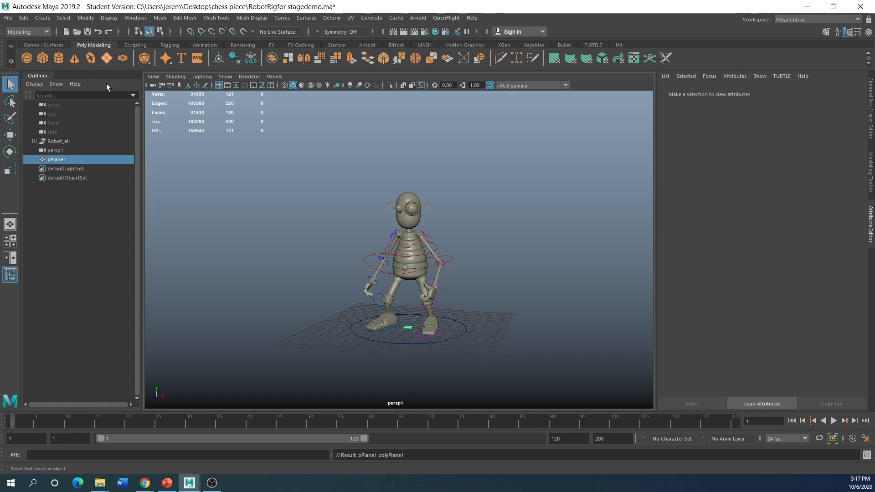
{"action": "key", "text": "r"}
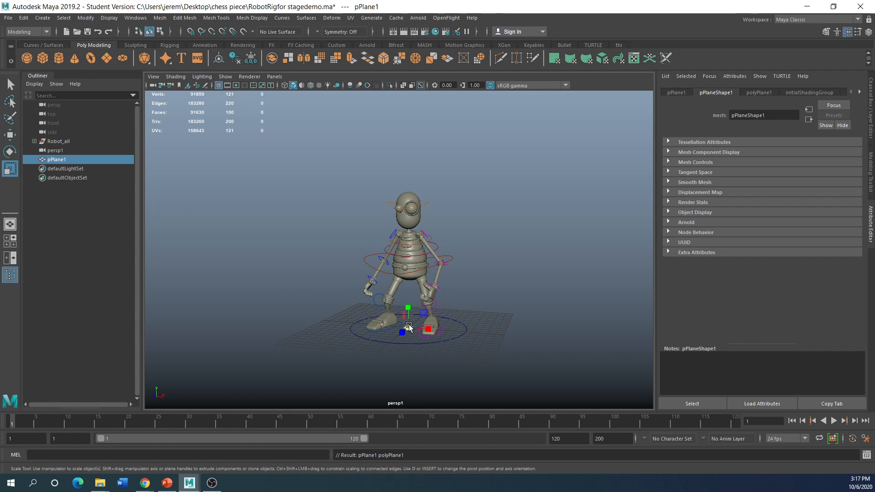
{"action": "left_click_drag", "start_coordinate": [408, 328], "coordinate": [802, 277]}
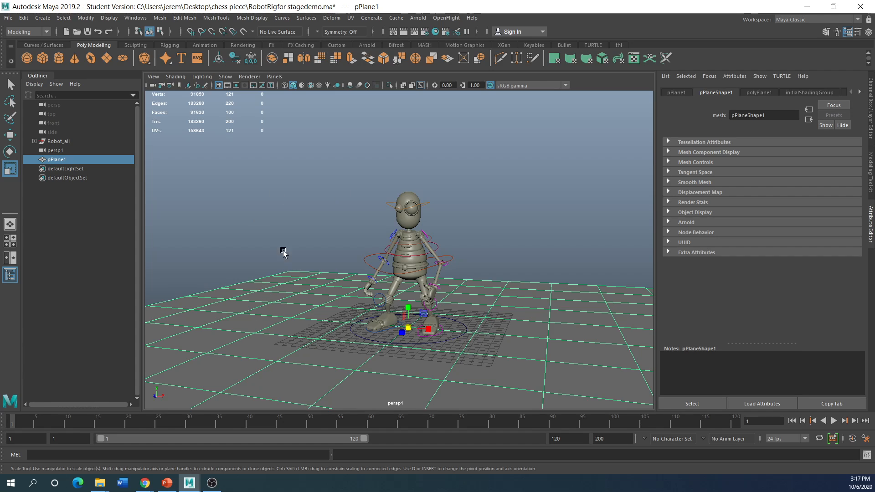
- Frame the robot at a closer three-quarter angle and create a new camera from that view
{"action": "left_click", "coordinate": [54, 150]}
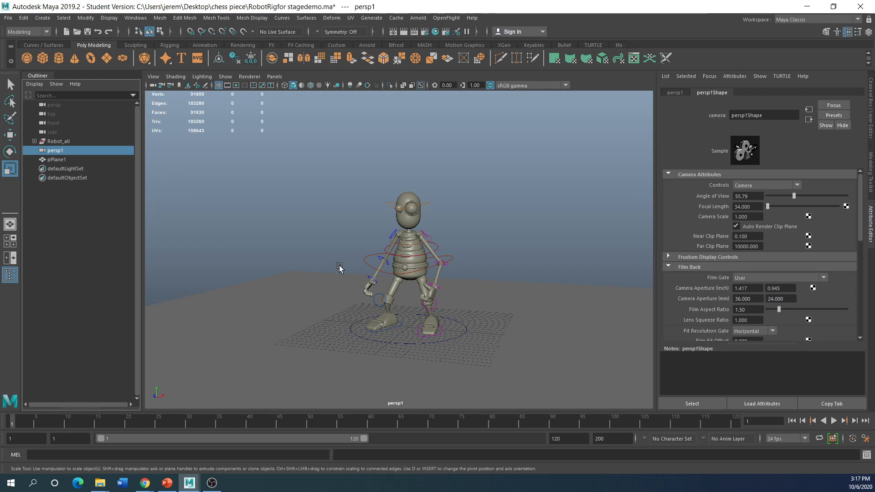
{"action": "left_click", "coordinate": [349, 326]}
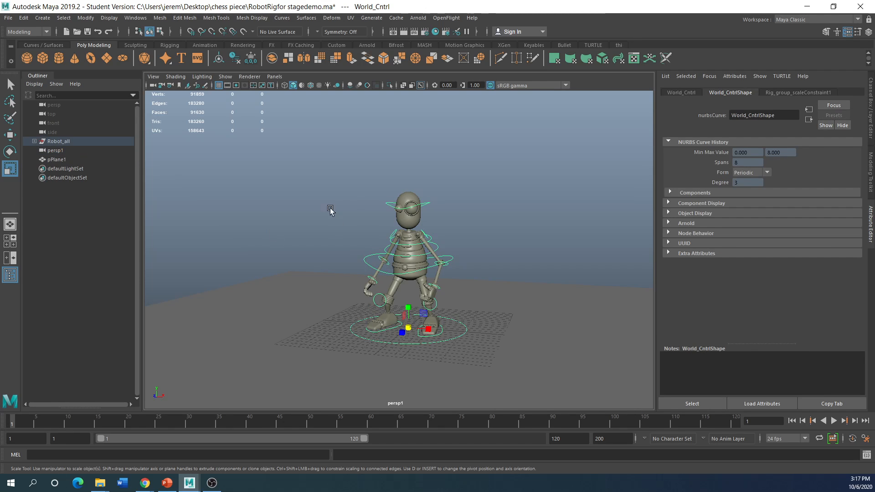
{"action": "scroll", "coordinate": [364, 324], "scroll_direction": "up", "scroll_amount": 3}
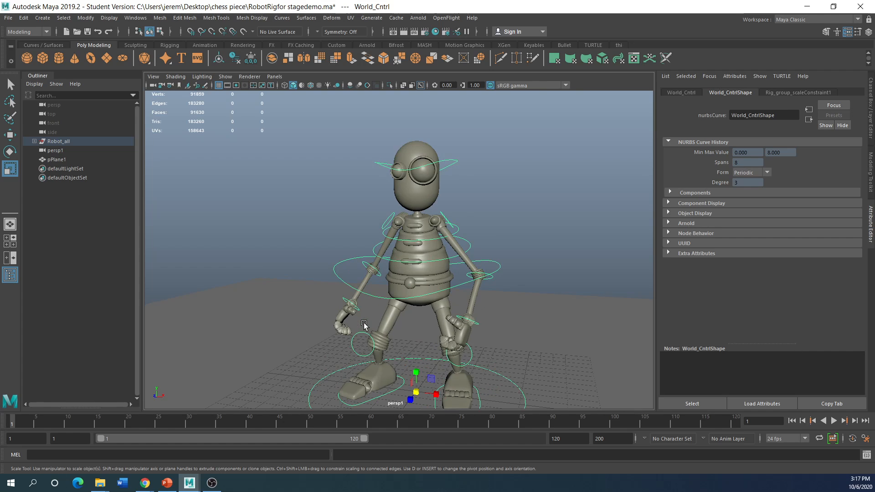
{"action": "left_click_drag", "start_coordinate": [351, 320], "coordinate": [424, 338], "text": "alt"}
{"action": "scroll", "coordinate": [424, 324], "scroll_direction": "up", "scroll_amount": 4}
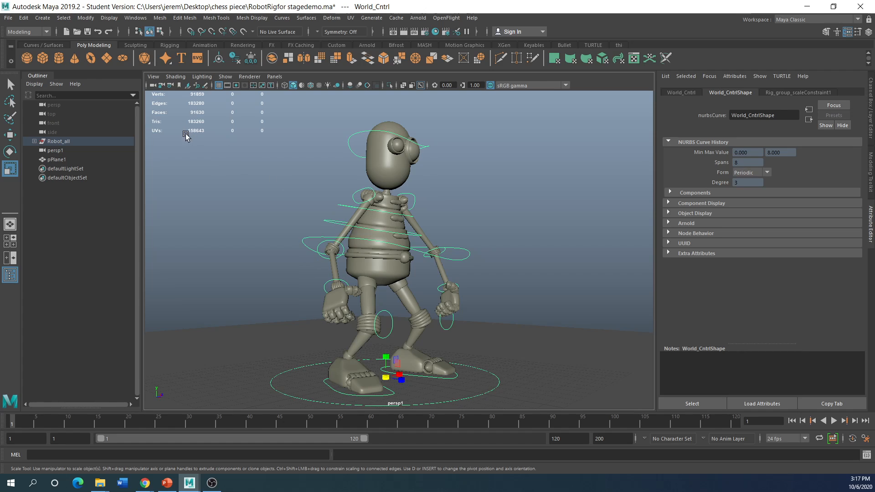
{"action": "left_click", "coordinate": [154, 78]}
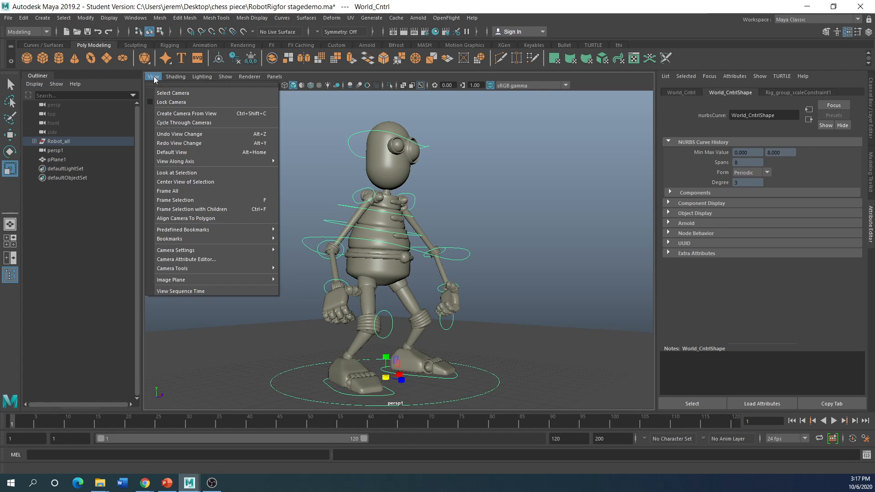
{"action": "left_click", "coordinate": [167, 114]}
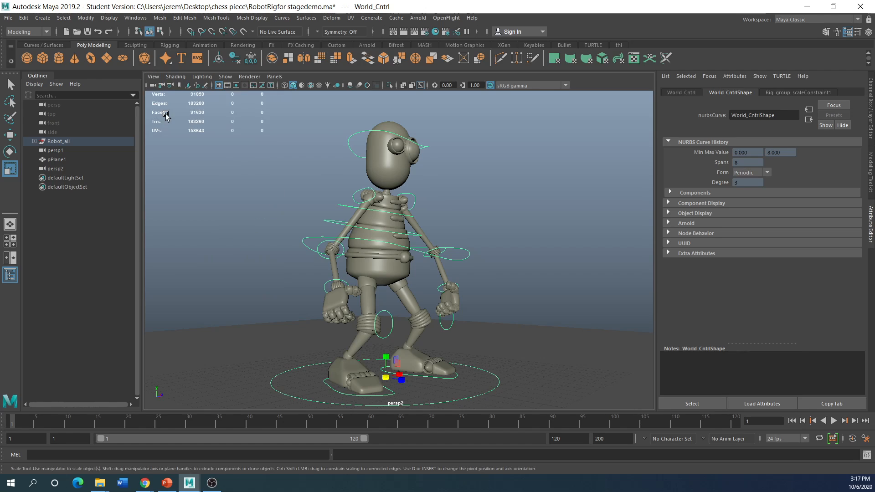
- Rename the newly created camera as render
{"action": "double_click", "coordinate": [55, 169]}
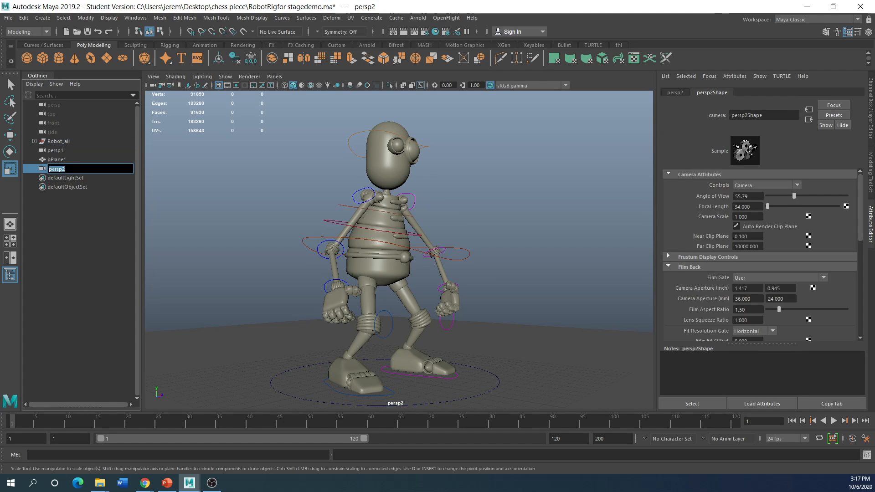
{"action": "type", "text": "render"}
{"action": "left_click", "coordinate": [233, 238]}
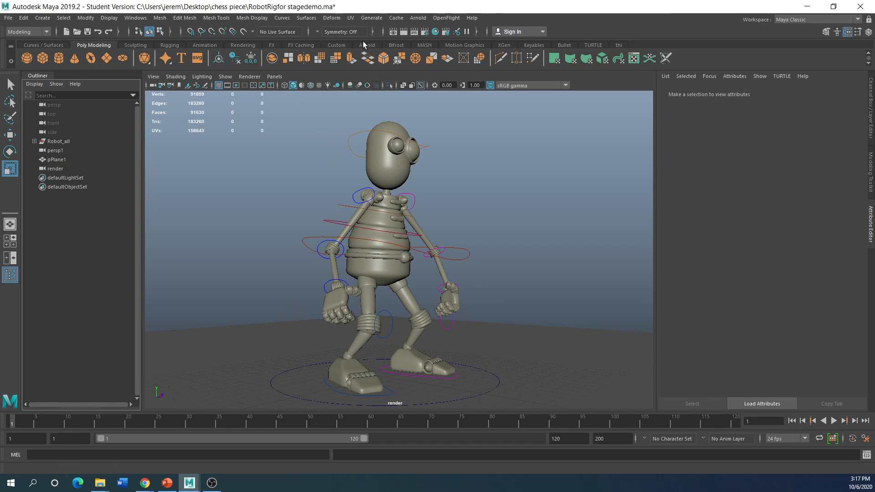
- Render the current frame through the render camera with Maya Software and redo that render
{"action": "left_click", "coordinate": [403, 32]}
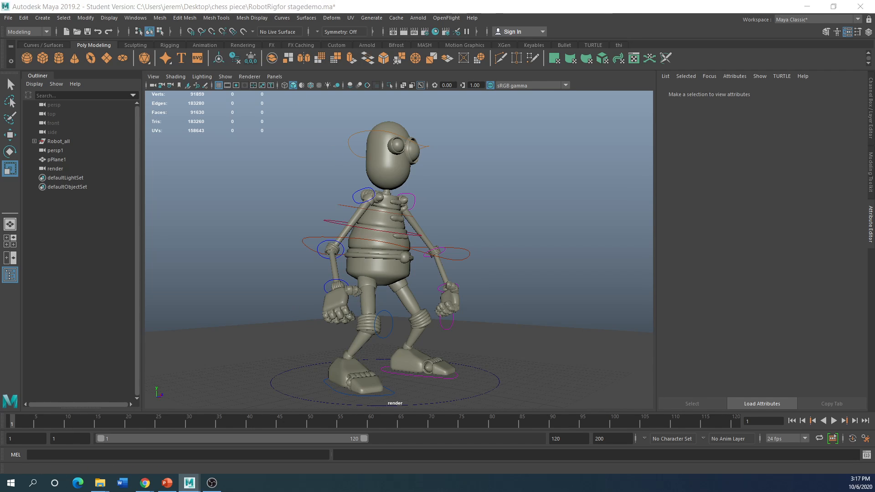
{"action": "left_click", "coordinate": [523, 127]}
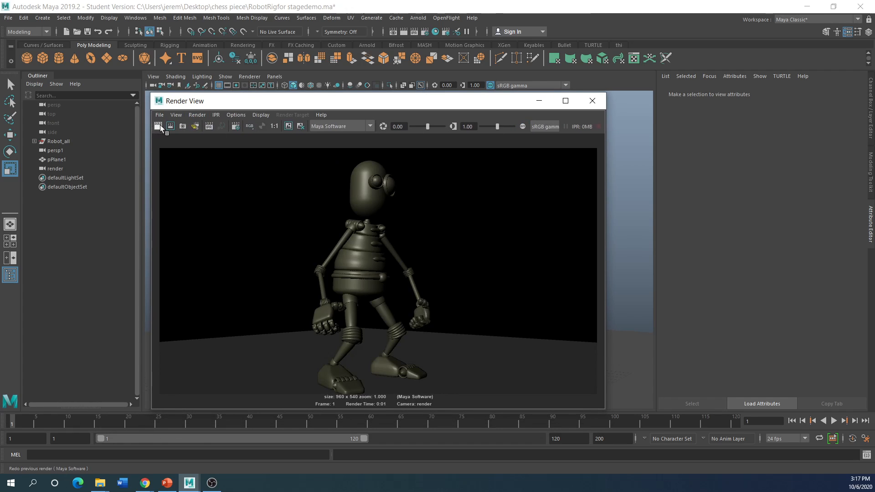
{"action": "left_click", "coordinate": [158, 126]}
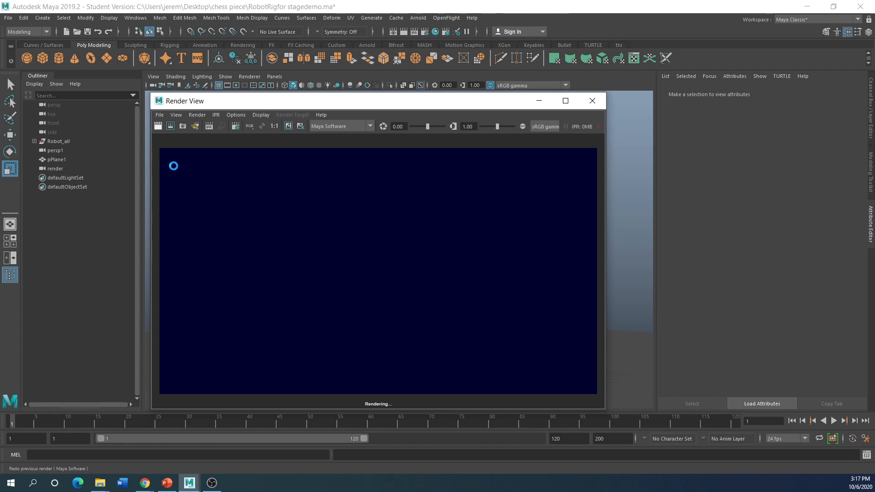
- Render the frame through the front camera, and again through the render camera
{"action": "left_click", "coordinate": [201, 116]}
{"action": "mouse_move", "coordinate": [212, 164]}
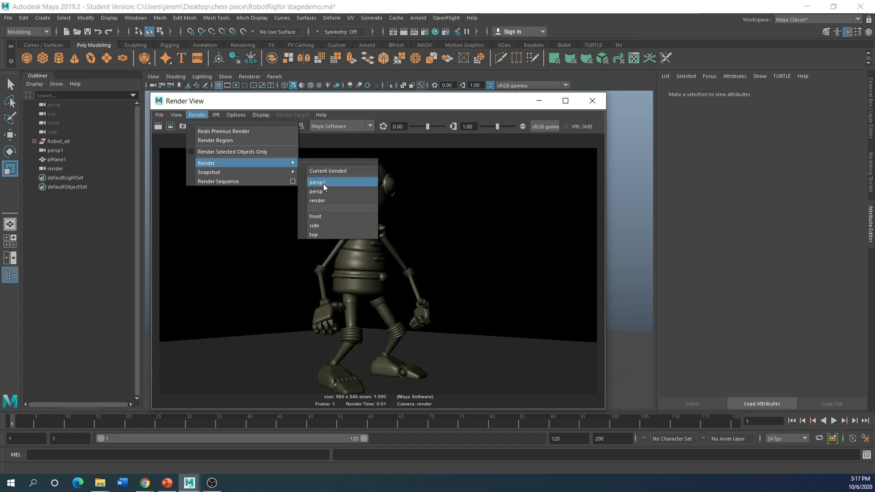
{"action": "left_click", "coordinate": [320, 217]}
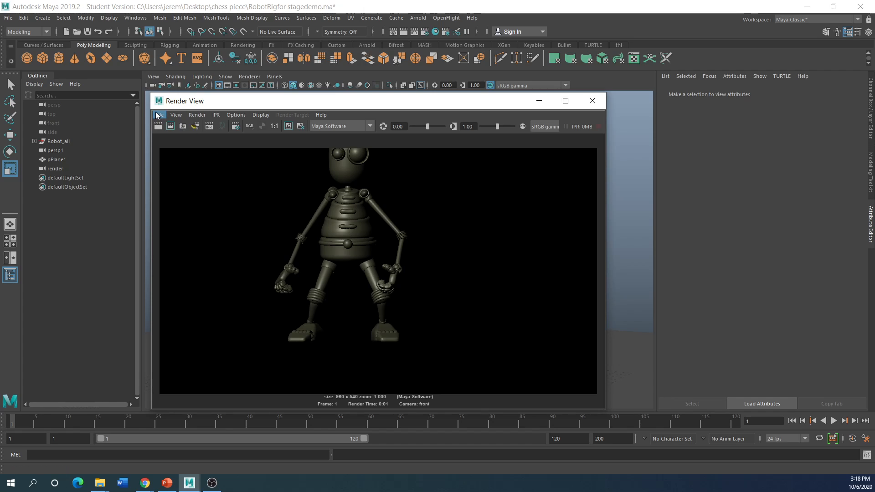
{"action": "left_click", "coordinate": [197, 115]}
{"action": "mouse_move", "coordinate": [212, 163]}
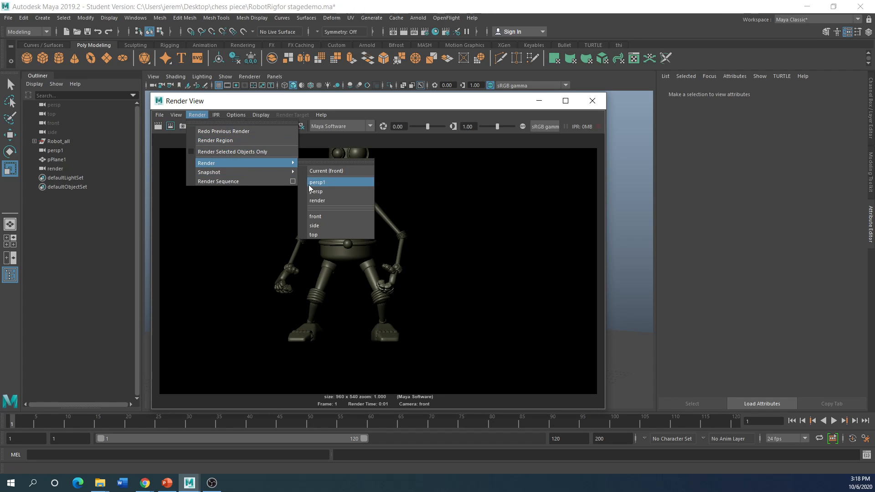
{"action": "left_click", "coordinate": [318, 201]}
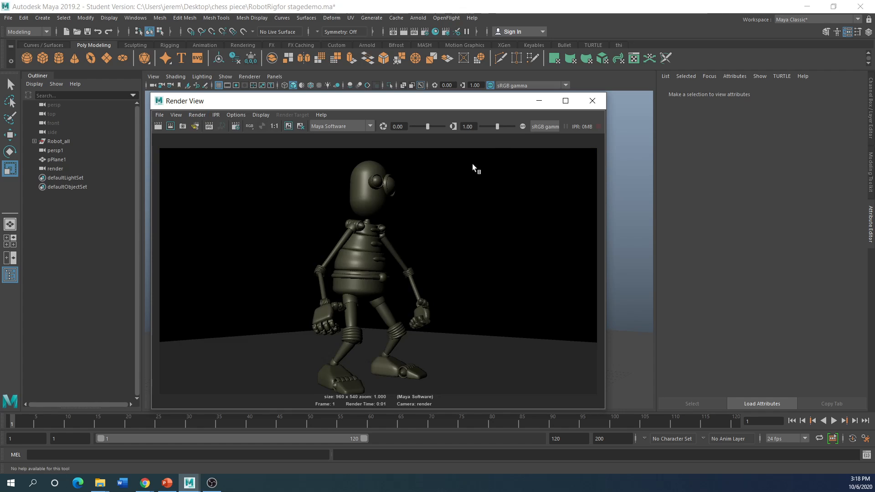
{"action": "left_click_drag", "start_coordinate": [477, 108], "coordinate": [0, 119]}
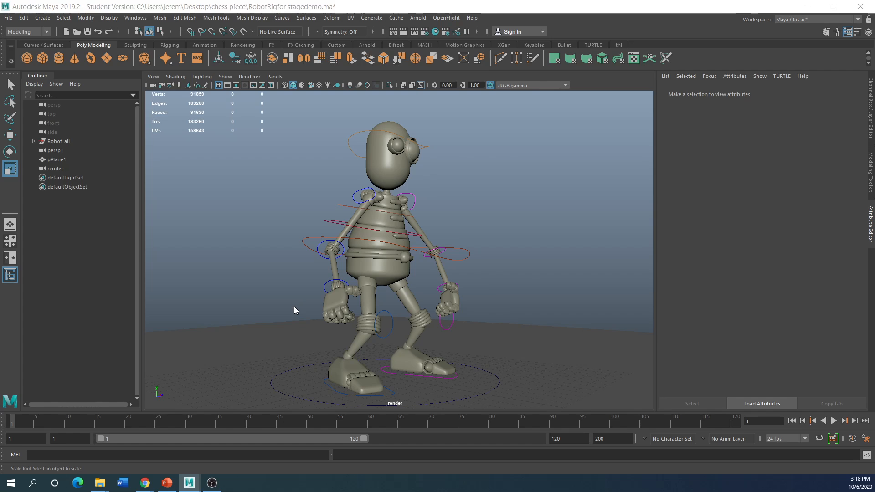
- Show the four-view layout and replace the side view with the persp camera
{"action": "key", "text": "space"}
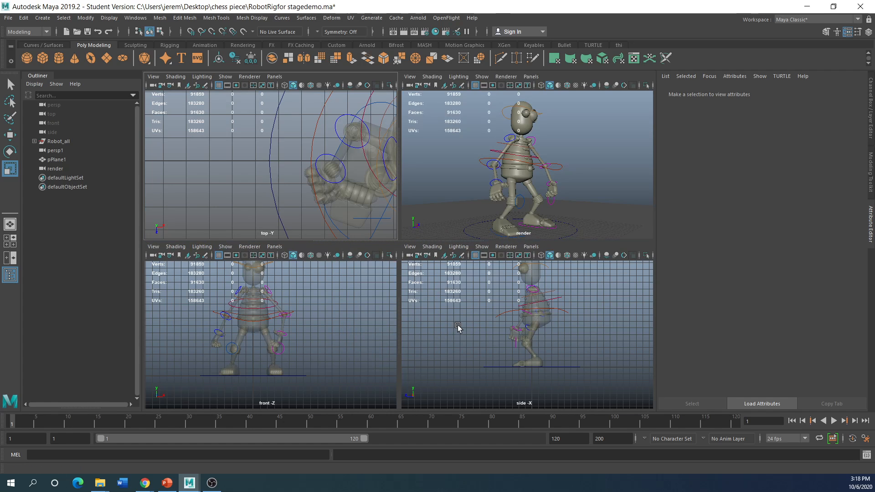
{"action": "key", "text": "space"}
{"action": "left_click", "coordinate": [516, 307]}
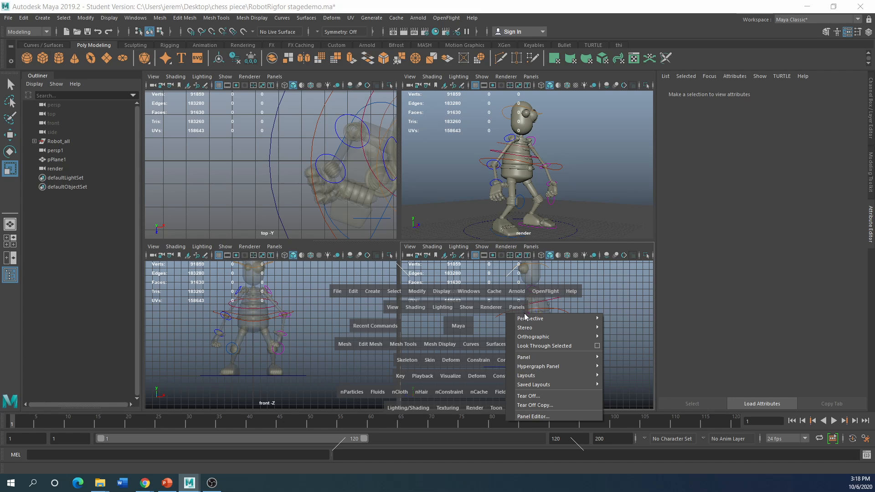
{"action": "mouse_move", "coordinate": [529, 319]}
{"action": "left_click", "coordinate": [621, 328]}
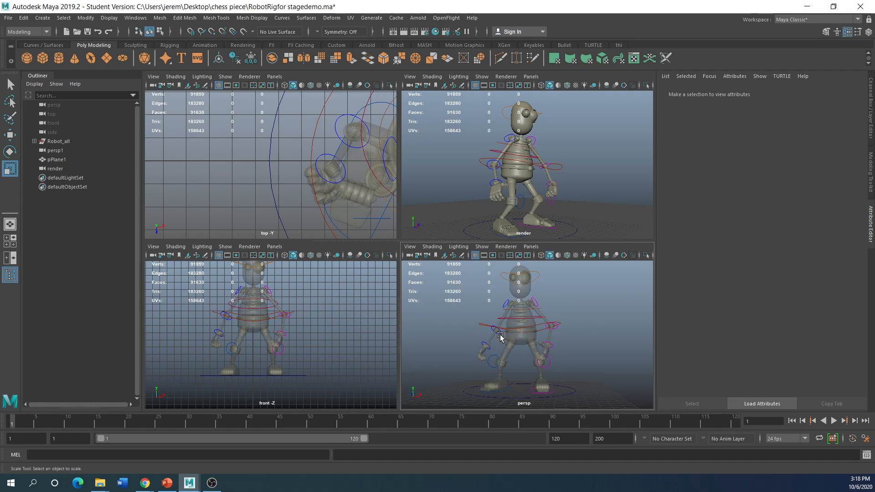
- Enlarge the persp view to a single pane and turn off its X-Ray shading
{"action": "key", "text": "space"}
{"action": "left_click", "coordinate": [153, 76]}
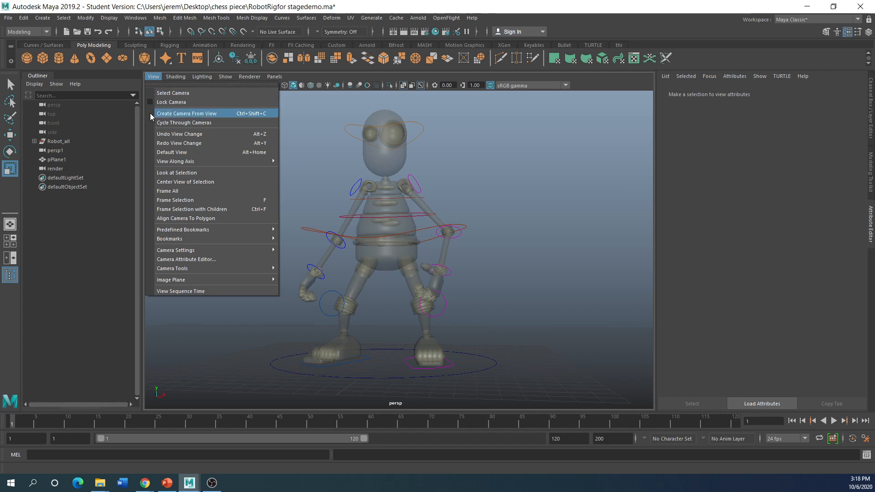
{"action": "left_click", "coordinate": [173, 77]}
{"action": "left_click", "coordinate": [171, 167]}
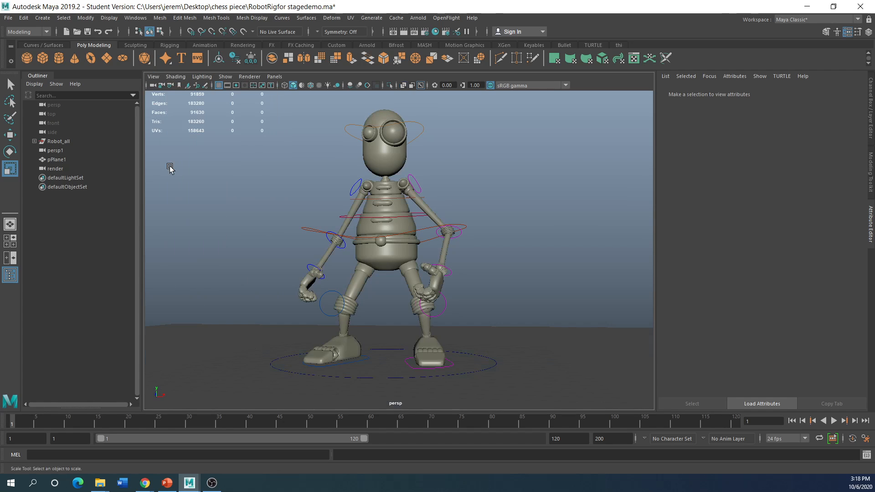
{"action": "scroll", "coordinate": [311, 263], "scroll_direction": "down", "scroll_amount": 3}
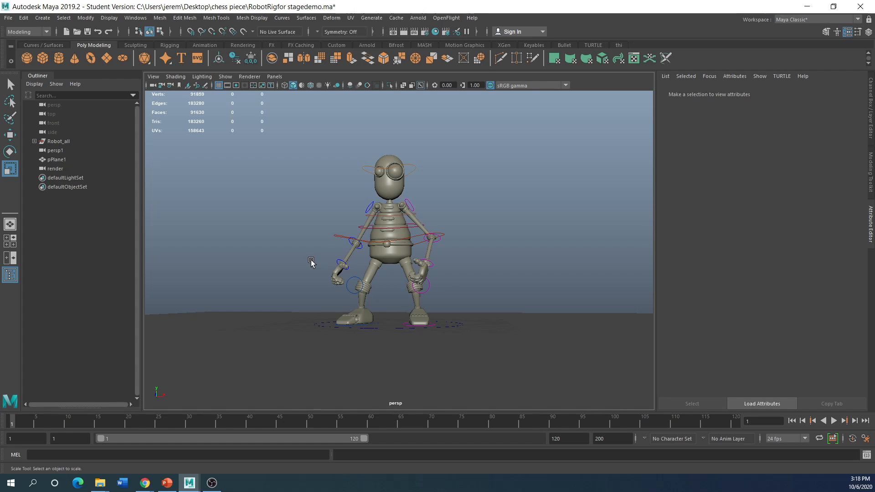
{"action": "left_click_drag", "start_coordinate": [312, 262], "coordinate": [356, 265], "text": "alt"}
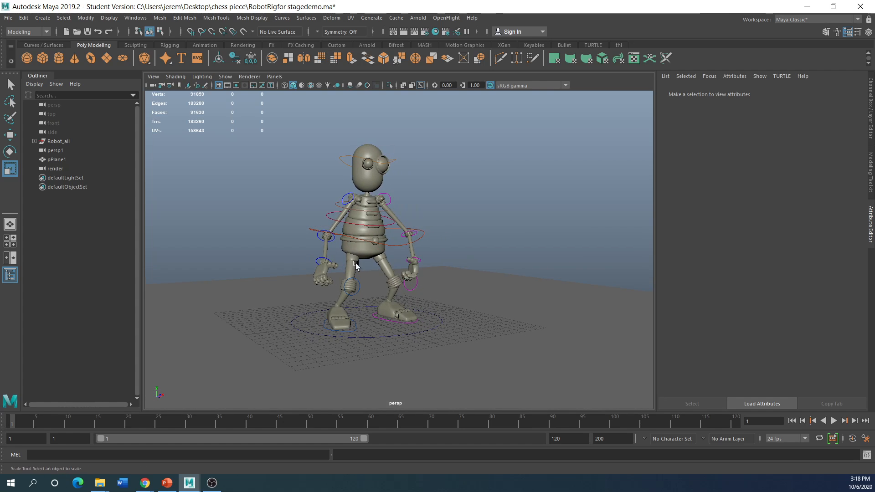
- Set up a side-by-side layout with the render camera replacing the front view, and turn off that pane's X-Ray shading
{"action": "left_click", "coordinate": [10, 258]}
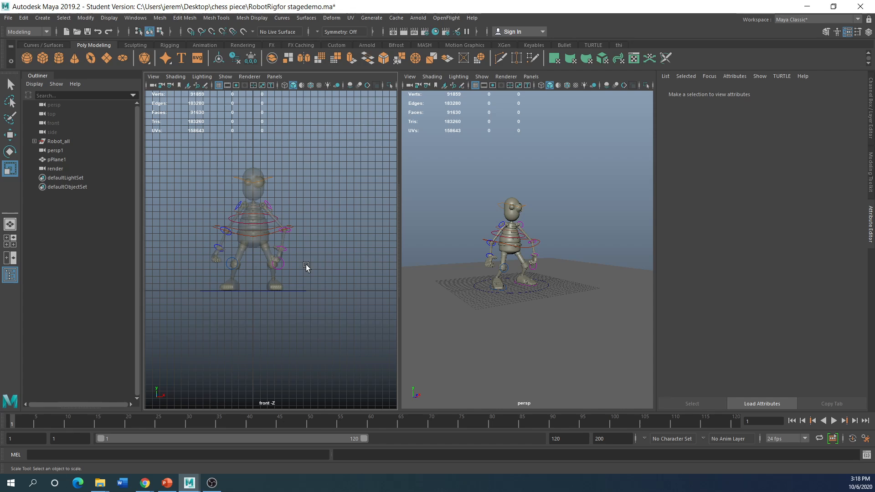
{"action": "key", "text": "space"}
{"action": "left_click", "coordinate": [367, 249]}
{"action": "mouse_move", "coordinate": [384, 257]}
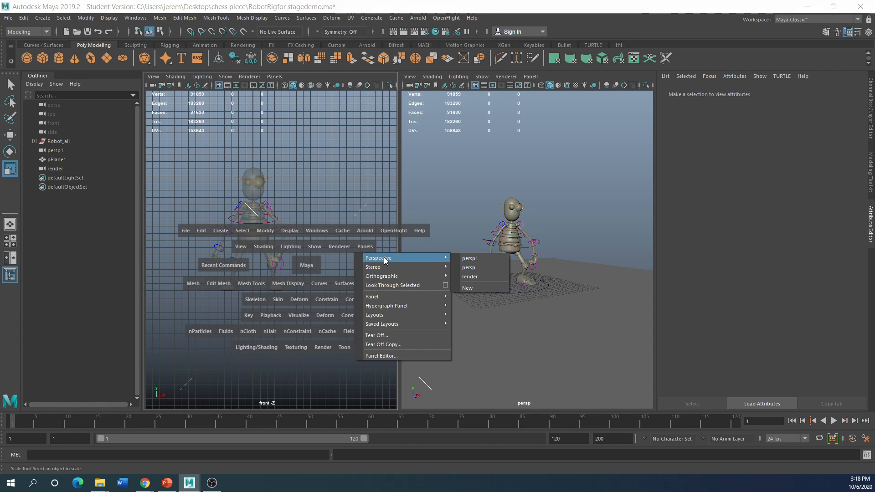
{"action": "left_click", "coordinate": [469, 276]}
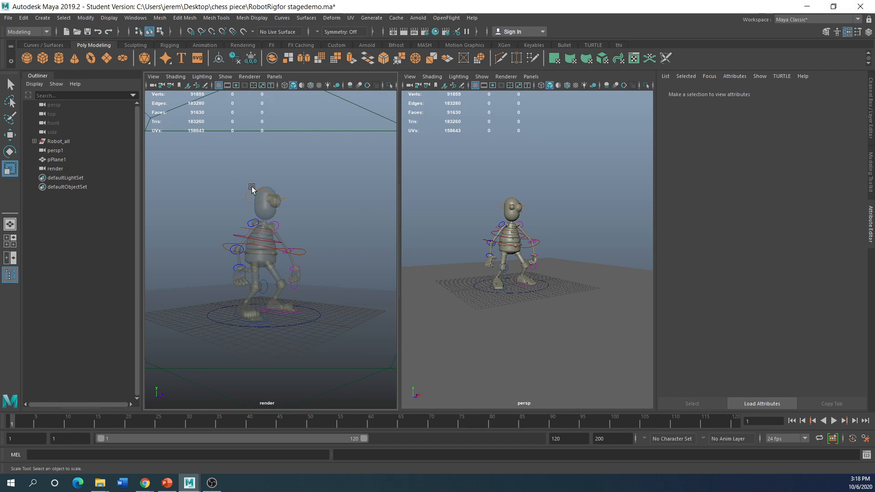
{"action": "left_click", "coordinate": [176, 76]}
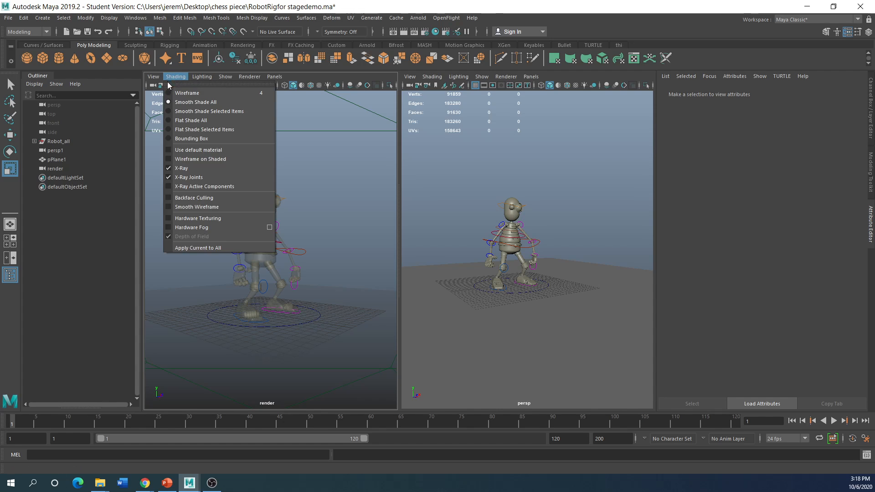
{"action": "left_click", "coordinate": [182, 168]}
- Select the persp1 camera object in the persp view beside the ground plane
{"action": "mouse_move", "coordinate": [484, 276]}
{"action": "left_mouse_down", "text": "alt"}
{"action": "mouse_move", "coordinate": [414, 283]}
{"action": "mouse_move", "coordinate": [479, 248]}
{"action": "mouse_move", "coordinate": [475, 283]}
{"action": "mouse_move", "coordinate": [422, 279]}
{"action": "left_mouse_up", "text": "alt"}
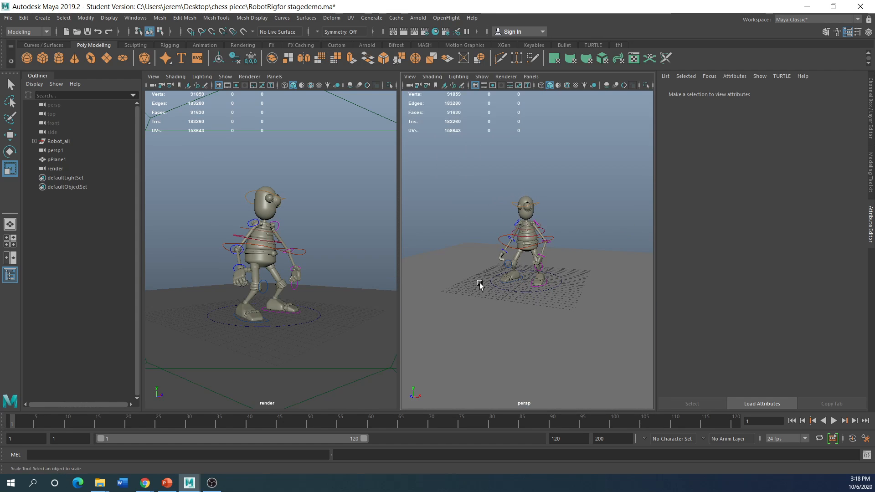
{"action": "scroll", "coordinate": [502, 281], "scroll_direction": "down", "scroll_amount": 6}
{"action": "scroll", "coordinate": [503, 282], "scroll_direction": "up", "scroll_amount": 4}
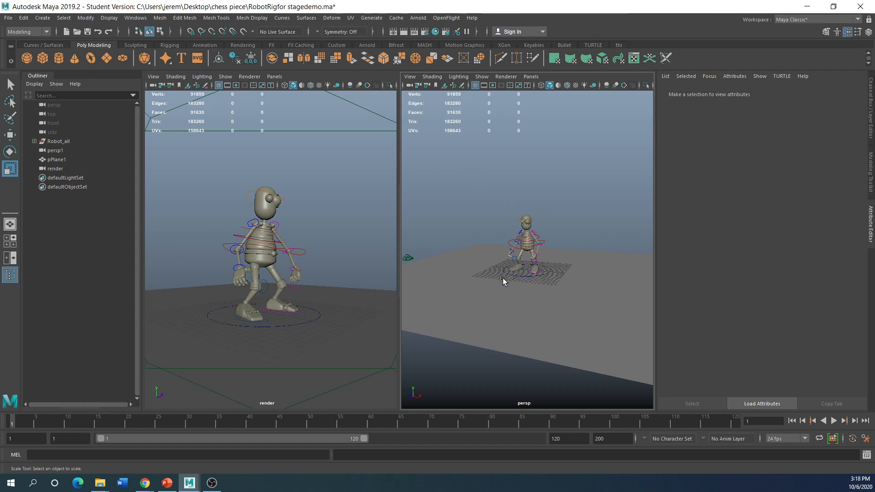
{"action": "left_click", "coordinate": [407, 258]}
{"action": "key", "text": "alt"}
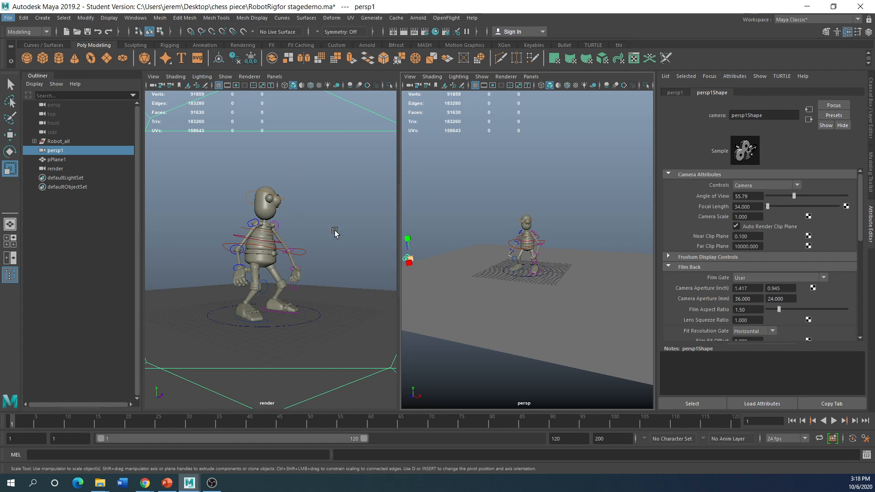
- Render the scene from the render camera in the Render View, repeat the render and put the window away
{"action": "left_click_drag", "start_coordinate": [456, 293], "coordinate": [541, 266], "text": "alt"}
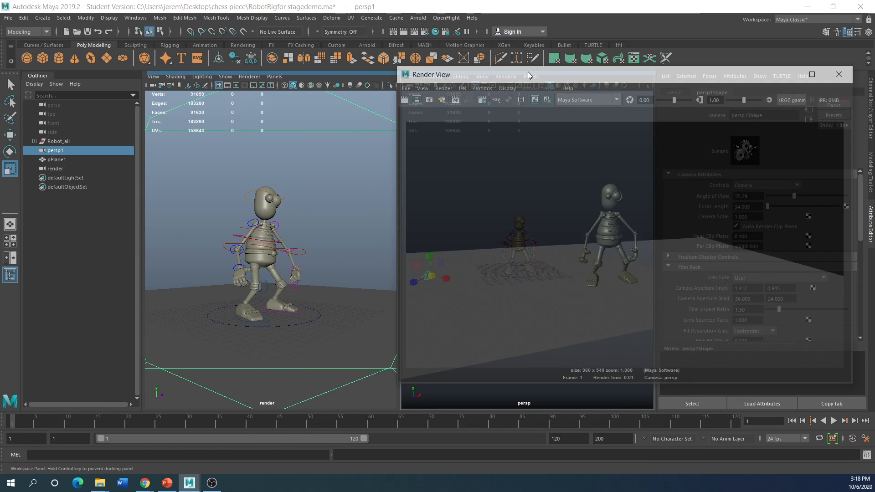
{"action": "left_click", "coordinate": [442, 90]}
{"action": "mouse_move", "coordinate": [463, 138]}
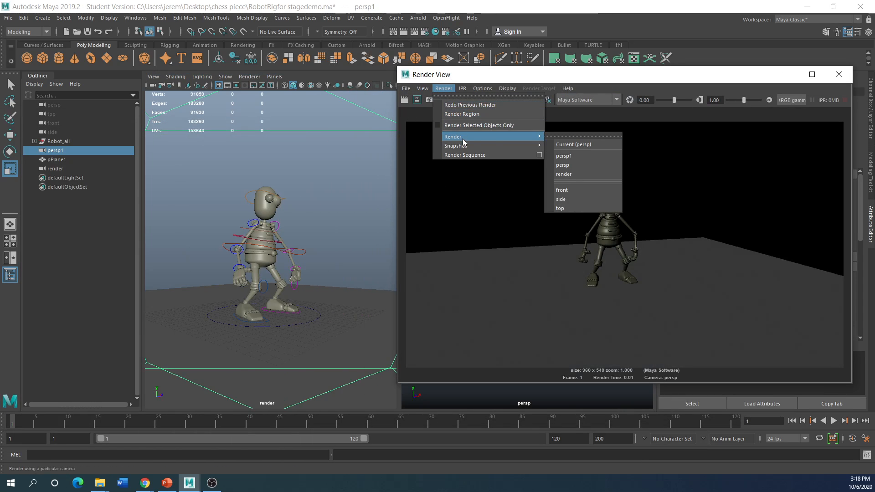
{"action": "left_click", "coordinate": [565, 174]}
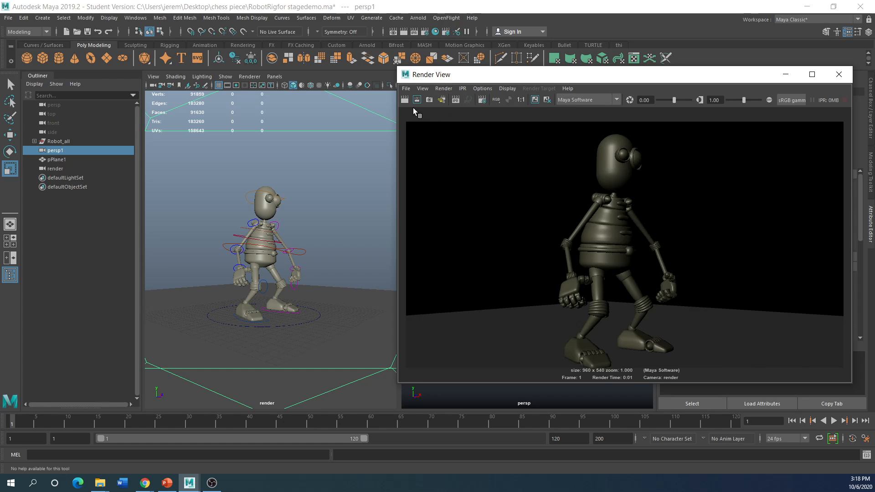
{"action": "left_click", "coordinate": [404, 99]}
{"action": "left_click_drag", "start_coordinate": [564, 76], "coordinate": [0, 96]}
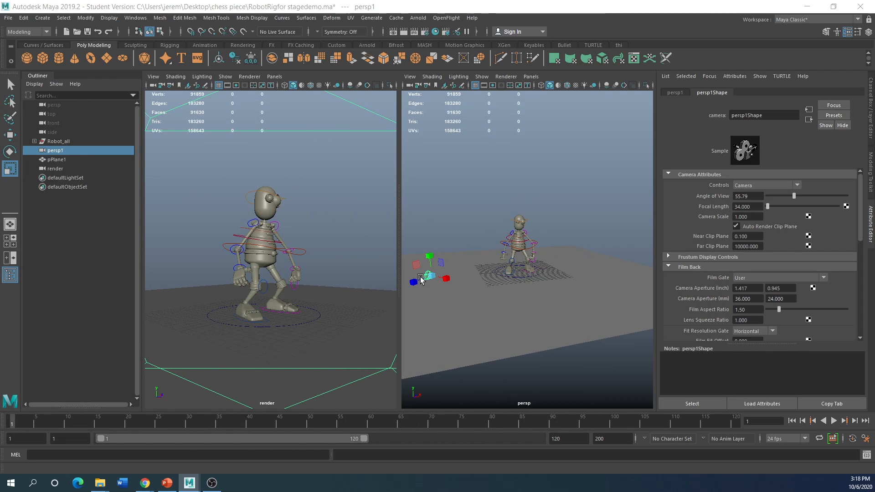
- Lock all of the persp1 camera's channels from Translate X to Visibility
{"action": "left_click", "coordinate": [871, 102]}
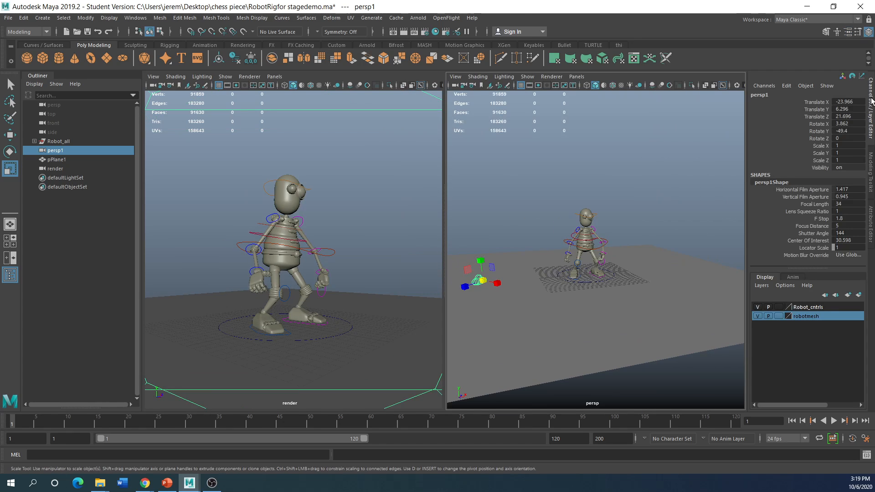
{"action": "left_click", "coordinate": [815, 103]}
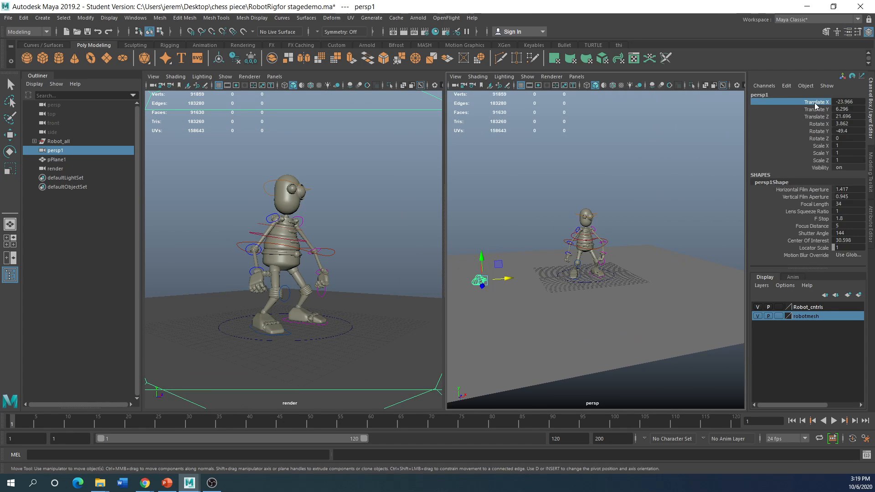
{"action": "left_click", "coordinate": [818, 168], "text": "shift"}
{"action": "right_click", "coordinate": [797, 146]}
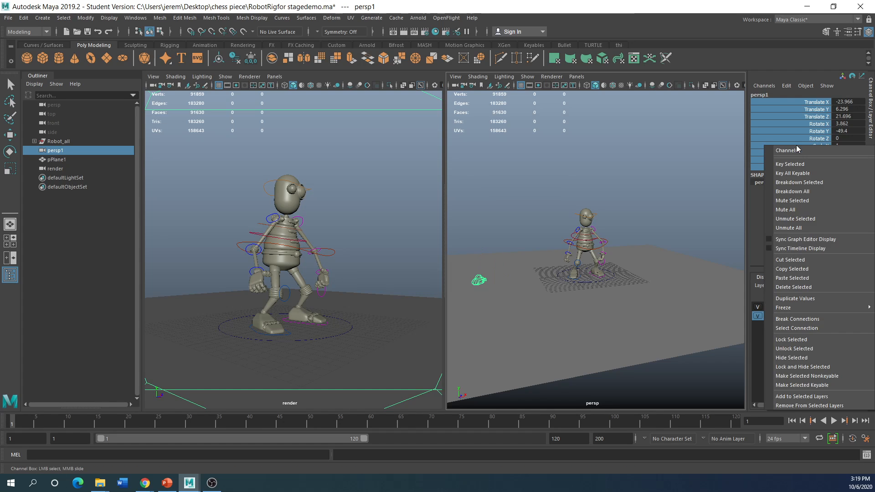
{"action": "left_click", "coordinate": [787, 339]}
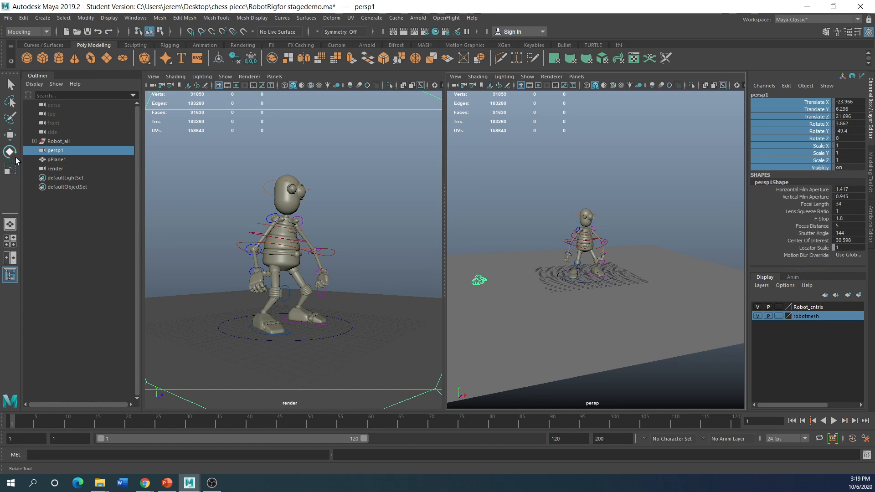
- Select the render camera and lock all of its channels from Translate X to Visibility
{"action": "left_click", "coordinate": [57, 170]}
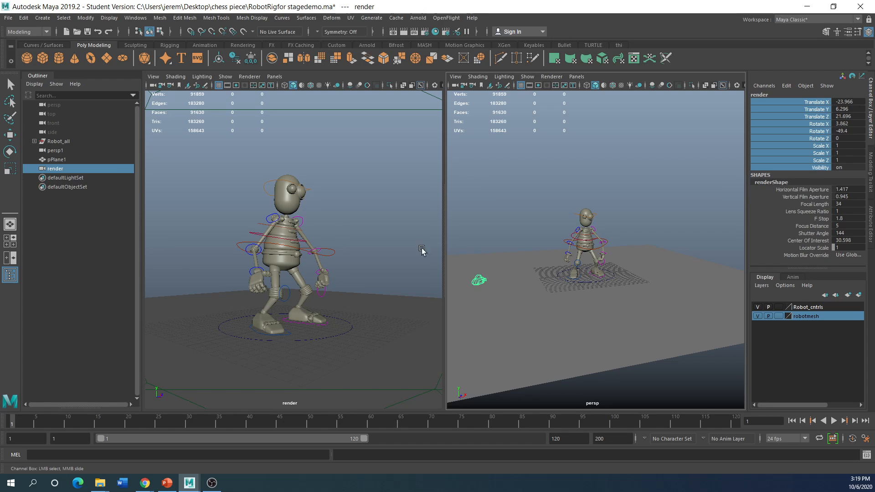
{"action": "key", "text": "w"}
{"action": "left_click", "coordinate": [497, 289]}
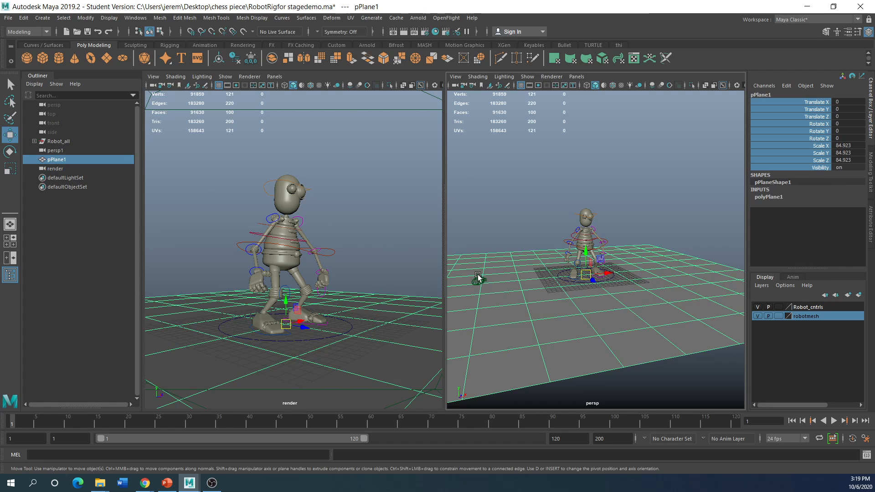
{"action": "left_click", "coordinate": [479, 279]}
{"action": "right_click", "coordinate": [788, 134]}
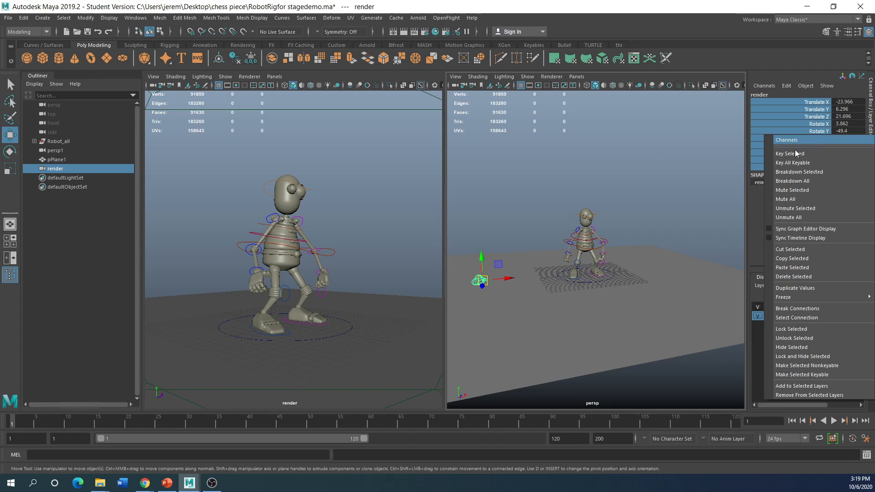
{"action": "left_click", "coordinate": [800, 333]}
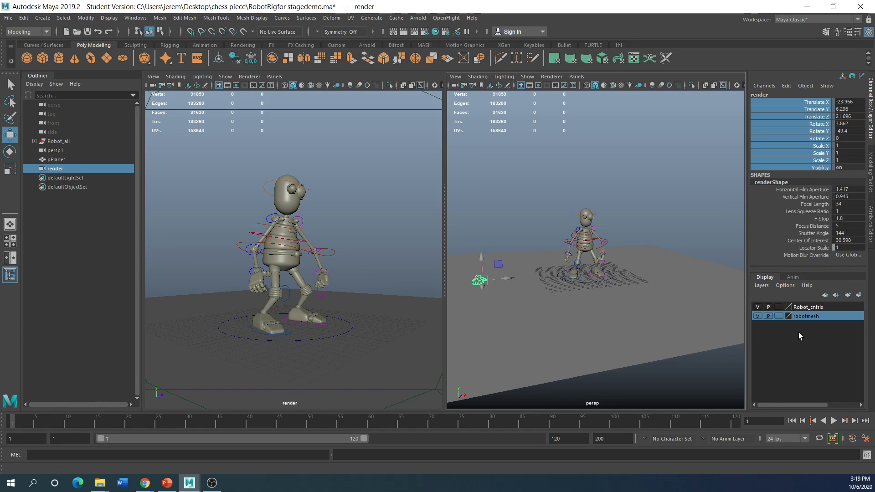
- Try to move the locked render camera in the persp view, and clear the selection
{"action": "left_click", "coordinate": [509, 256]}
{"action": "left_click", "coordinate": [478, 279]}
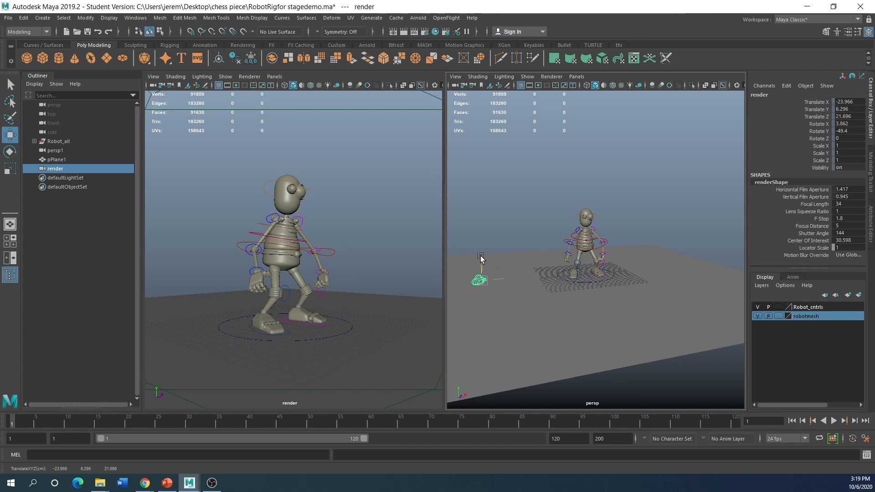
{"action": "left_click", "coordinate": [478, 285]}
{"action": "left_click", "coordinate": [478, 280]}
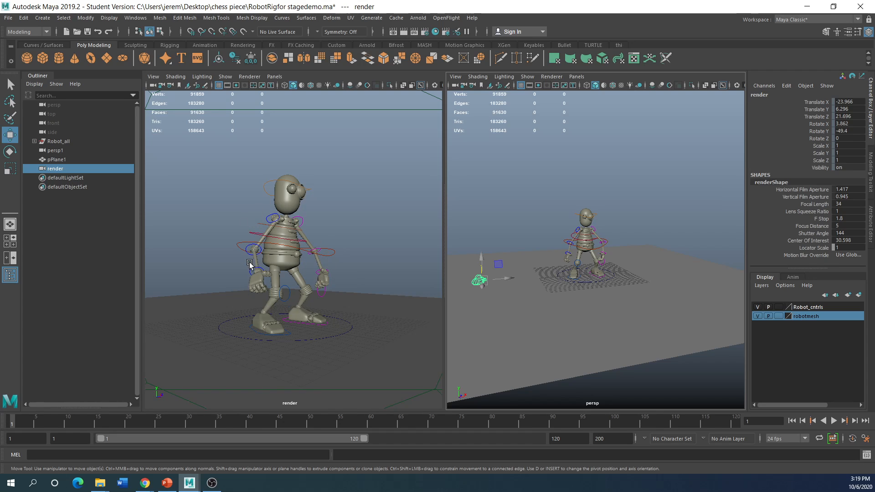
{"action": "left_click", "coordinate": [230, 244]}
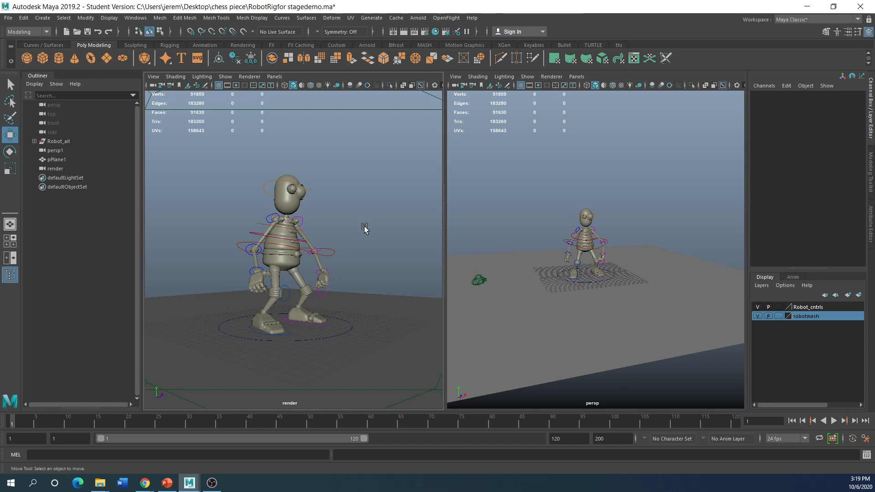
{"action": "left_click", "coordinate": [478, 280]}
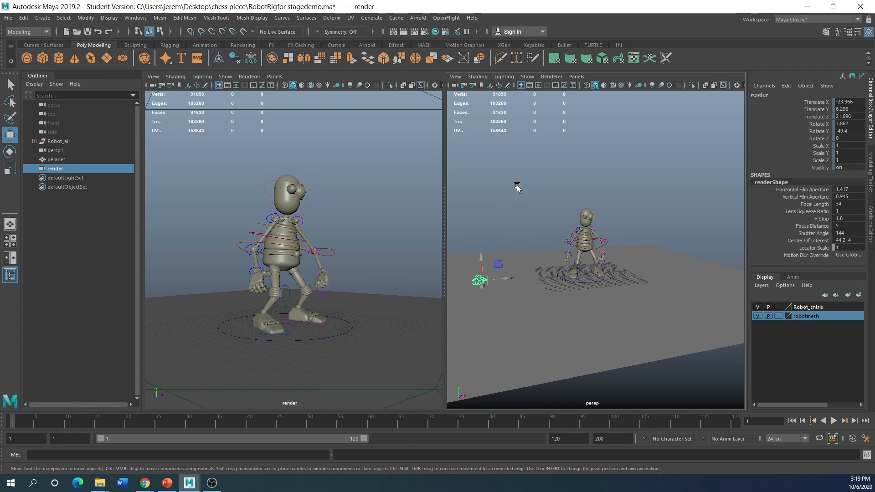
{"action": "key", "text": "space"}
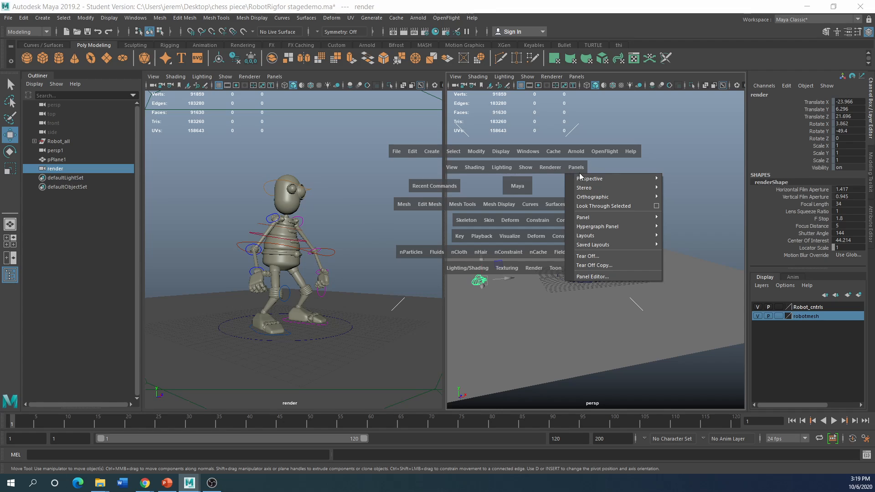
{"action": "mouse_move", "coordinate": [597, 179]}
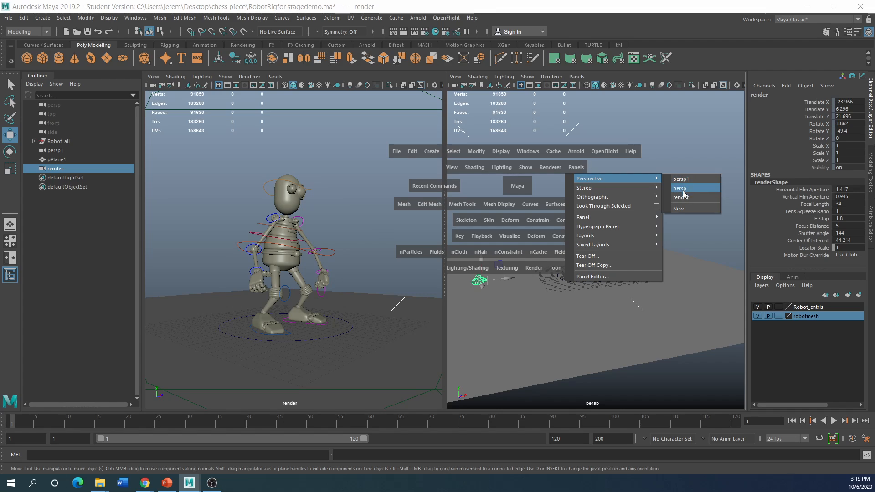
{"action": "mouse_move", "coordinate": [639, 190]}
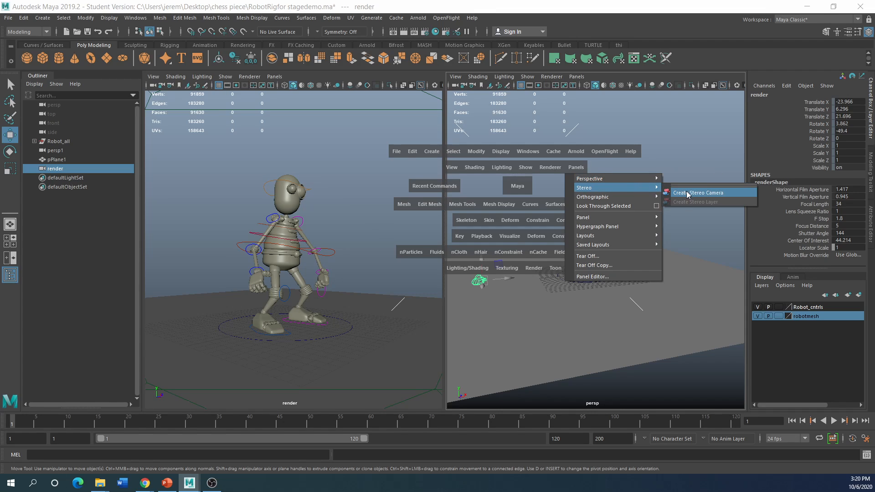
{"action": "left_click", "coordinate": [677, 157]}
{"action": "left_click", "coordinate": [649, 195]}
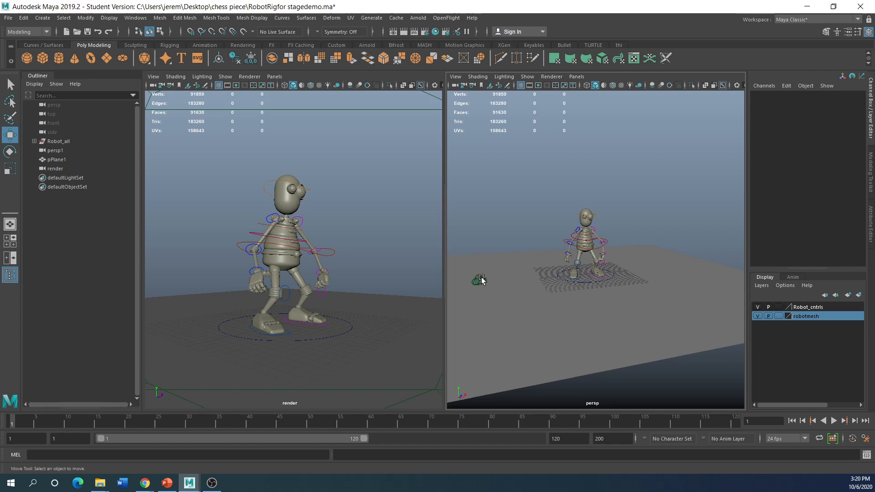
- Unlock all of the render camera's channels from Translate X to Visibility
{"action": "left_click", "coordinate": [479, 280]}
{"action": "left_click", "coordinate": [821, 100]}
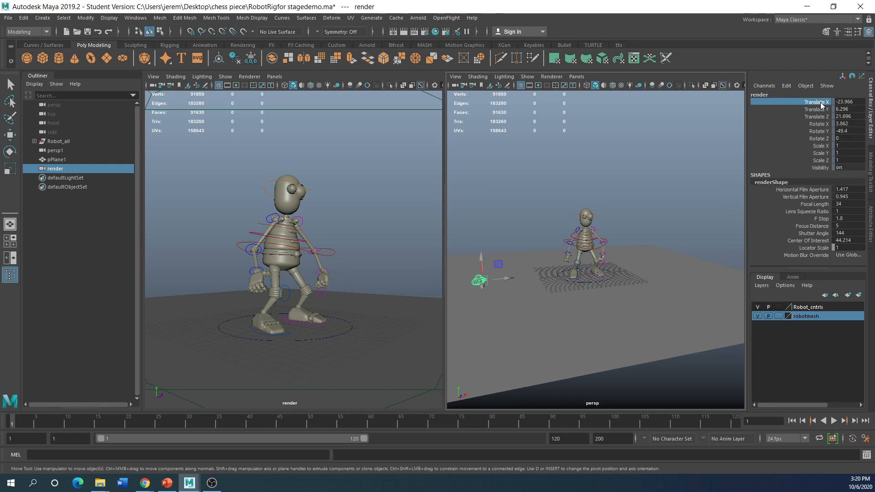
{"action": "left_click", "coordinate": [822, 168], "text": "shift"}
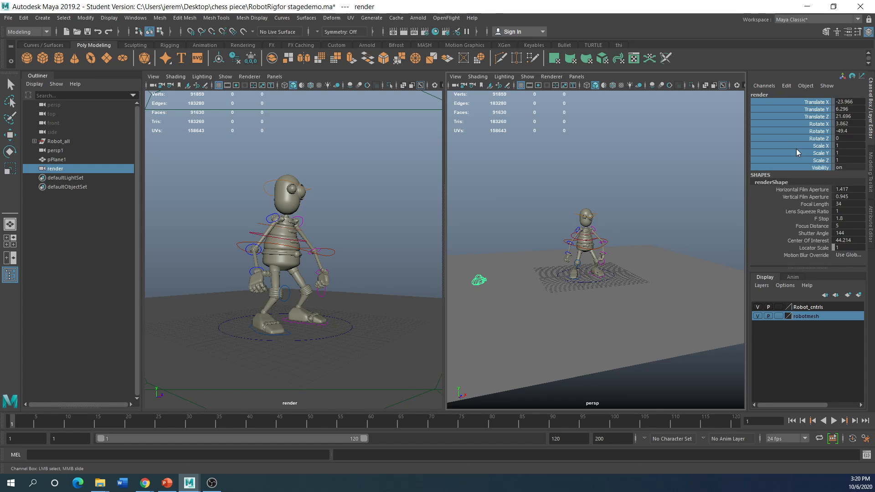
{"action": "right_click", "coordinate": [797, 145]}
{"action": "left_click", "coordinate": [780, 334]}
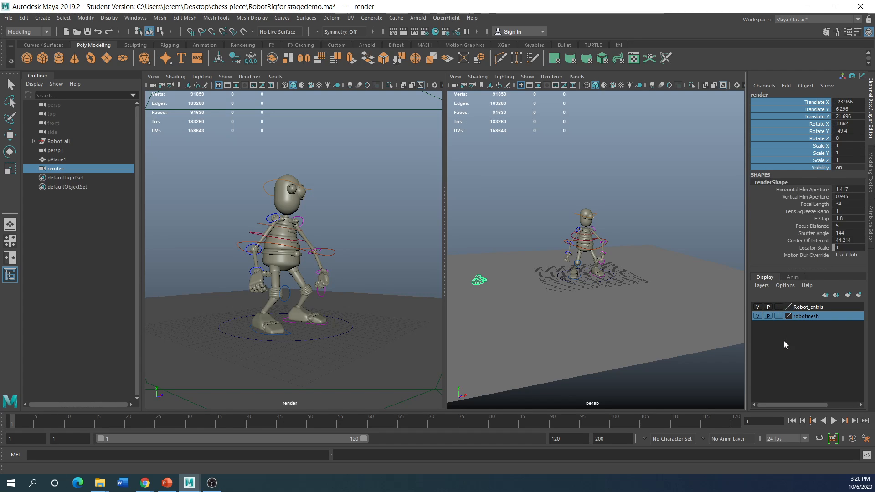
- Move the render camera down away from the overlapping persp1 camera and delete persp1
{"action": "key", "text": "w"}
{"action": "left_click", "coordinate": [539, 188]}
{"action": "left_click", "coordinate": [477, 284]}
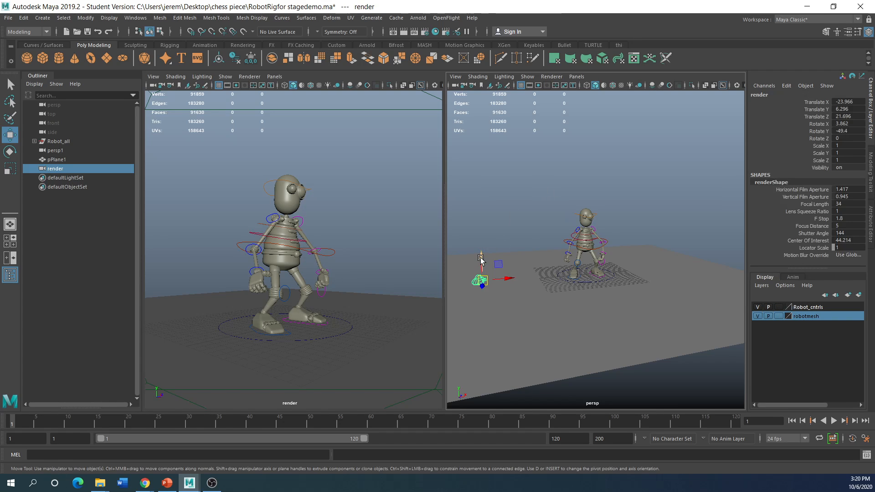
{"action": "left_click_drag", "start_coordinate": [478, 254], "coordinate": [475, 281]}
{"action": "left_click", "coordinate": [475, 281]}
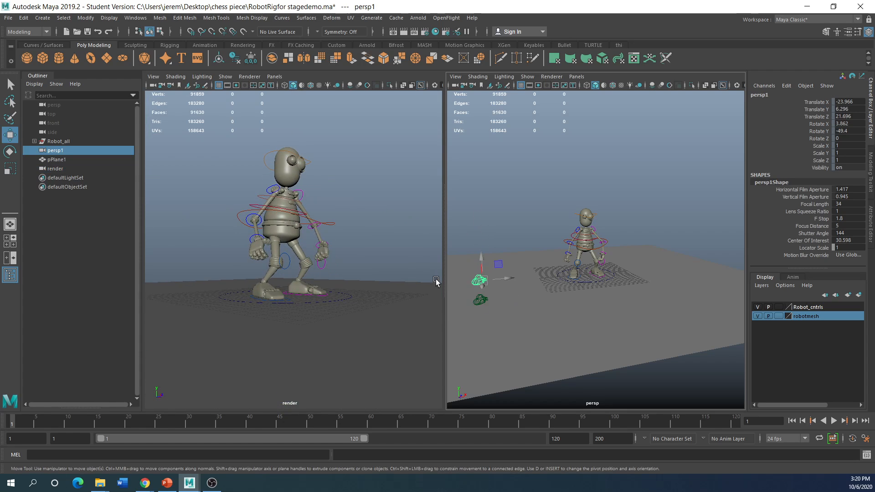
{"action": "key", "text": "Delete"}
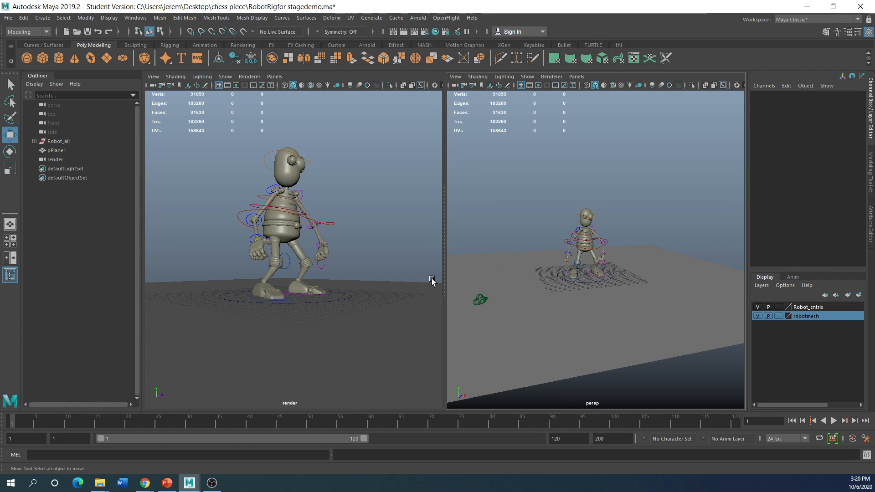
- Raise the render camera in the persp view to a Translate Y of about 7.888
{"action": "left_click", "coordinate": [477, 305]}
{"action": "left_click_drag", "start_coordinate": [481, 284], "coordinate": [483, 262]}
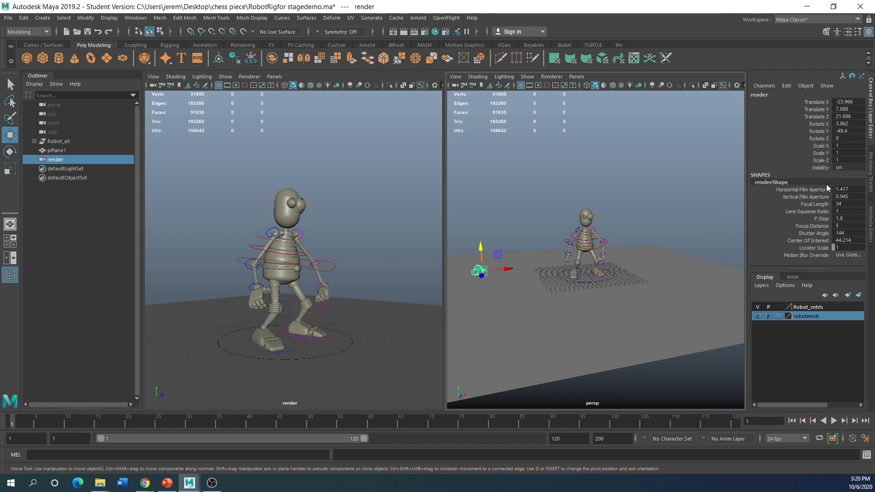
- Show the render camera's shape attributes and widen the render view pane beside the persp view
{"action": "left_click", "coordinate": [870, 210]}
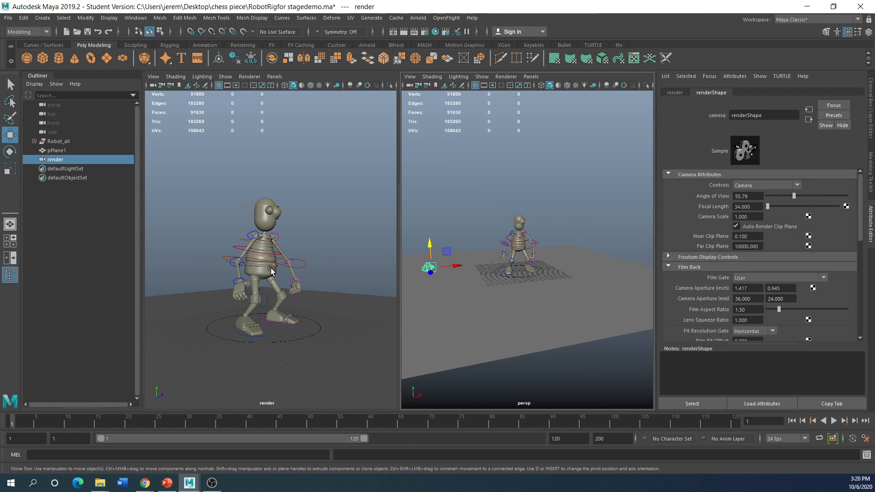
{"action": "left_click_drag", "start_coordinate": [400, 258], "coordinate": [480, 258]}
{"action": "scroll", "coordinate": [310, 299], "scroll_direction": "up", "scroll_amount": 5}
{"action": "scroll", "coordinate": [310, 299], "scroll_direction": "down", "scroll_amount": 5}
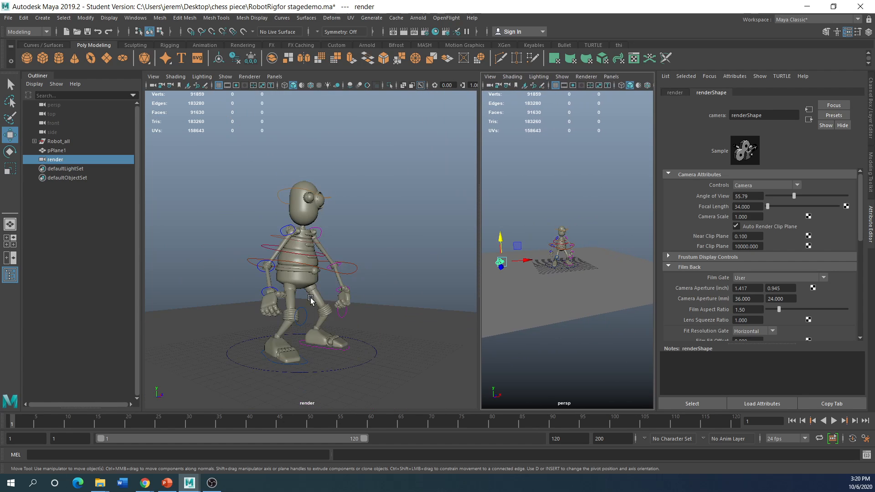
{"action": "scroll", "coordinate": [293, 296], "scroll_direction": "up", "scroll_amount": 3}
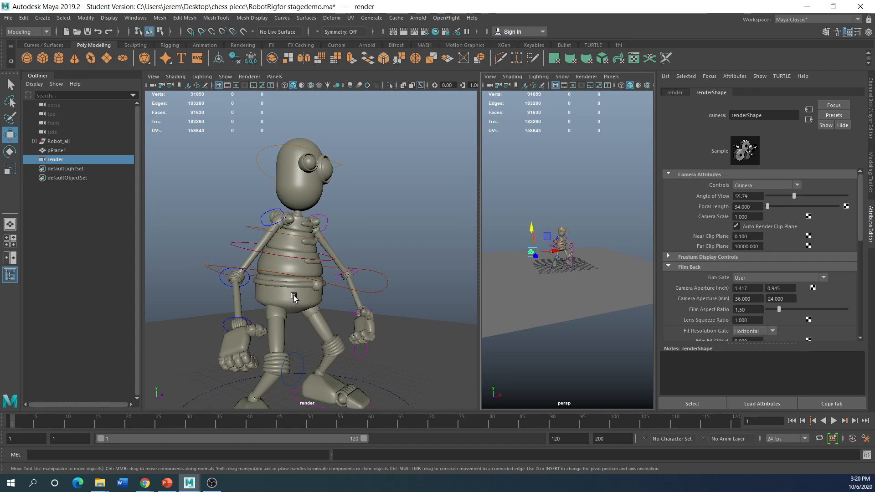
{"action": "scroll", "coordinate": [293, 297], "scroll_direction": "down", "scroll_amount": 3}
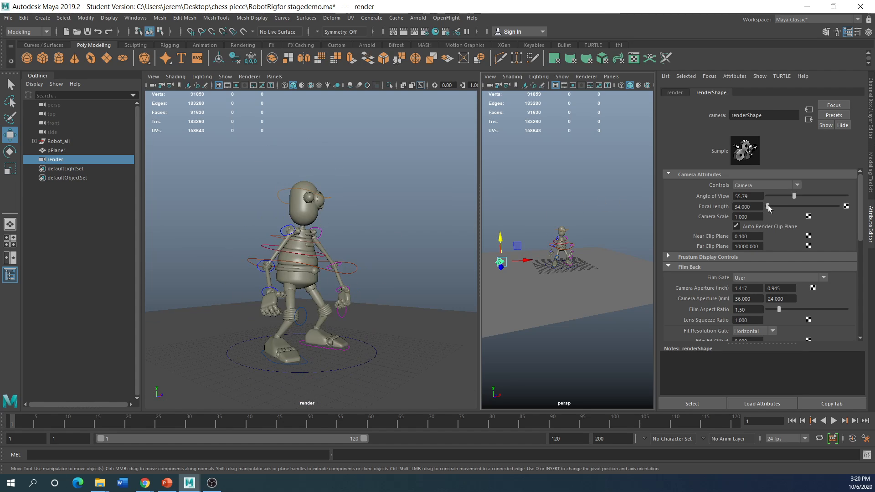
- Set the render camera's focal length to 35
{"action": "double_click", "coordinate": [752, 207]}
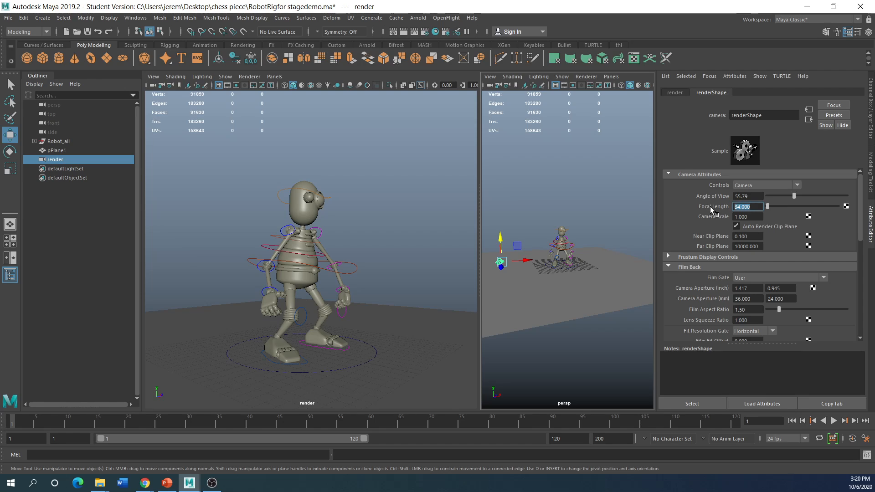
{"action": "type", "text": "35"}
{"action": "key", "text": "Return"}
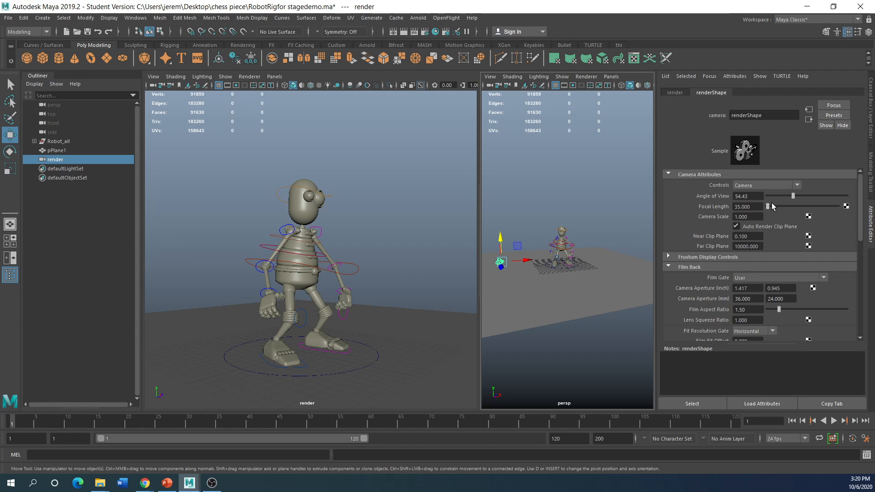
- Experiment with the render camera's angle of view and focal length to frame the robot more tightly, and clear the selection
{"action": "left_click_drag", "start_coordinate": [767, 205], "coordinate": [822, 197]}
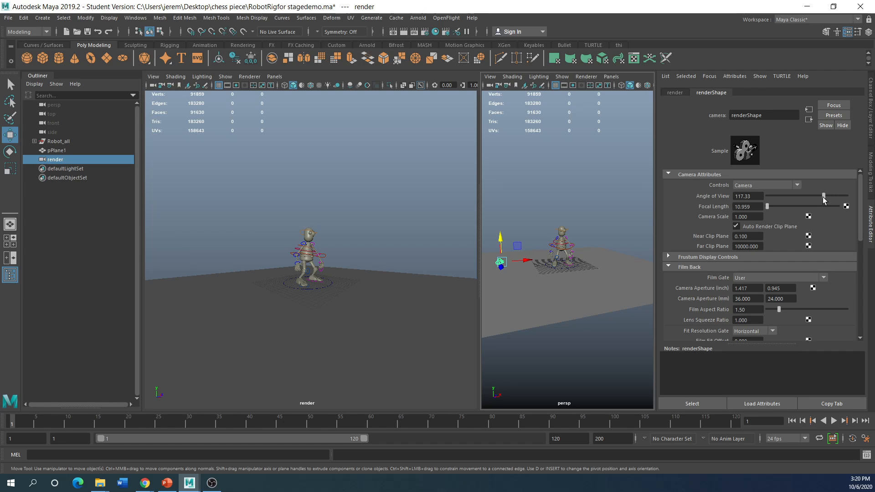
{"action": "left_click_drag", "start_coordinate": [771, 207], "coordinate": [767, 207]}
{"action": "left_click", "coordinate": [395, 273]}
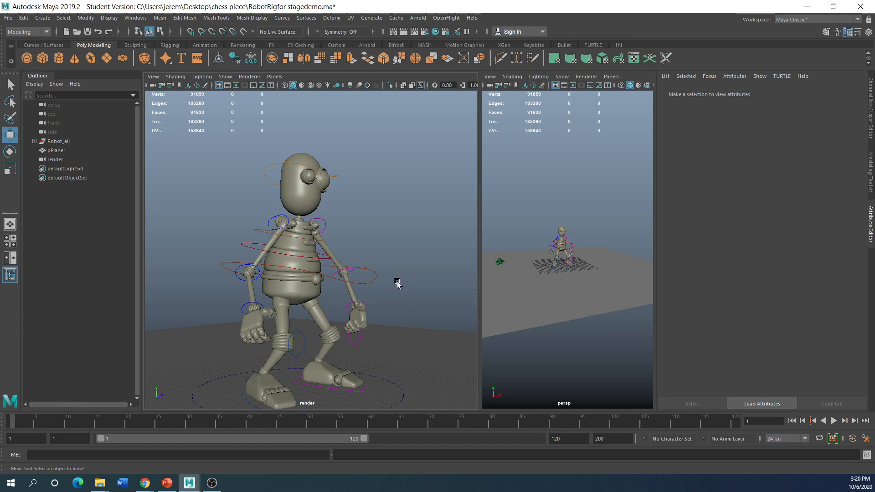
- Select the render camera and lengthen its focal length to about 93.3
{"action": "scroll", "coordinate": [318, 302], "scroll_direction": "up", "scroll_amount": 3}
{"action": "scroll", "coordinate": [318, 302], "scroll_direction": "down", "scroll_amount": 5}
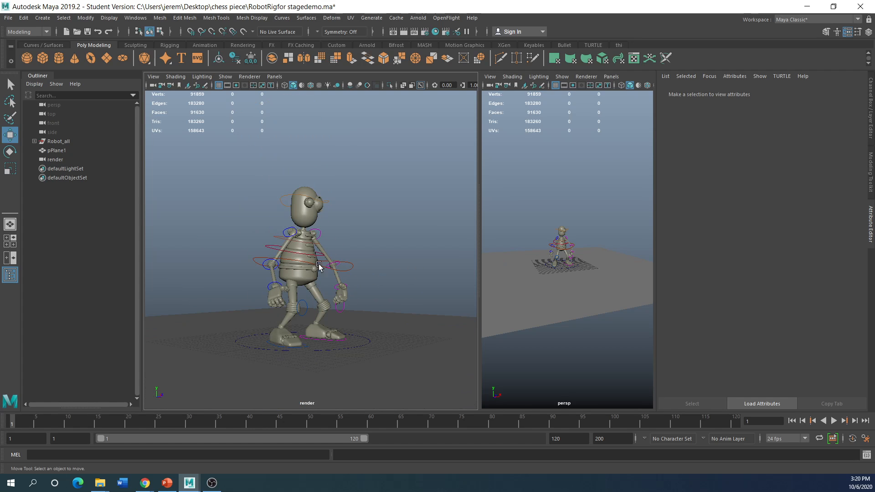
{"action": "left_click", "coordinate": [299, 260]}
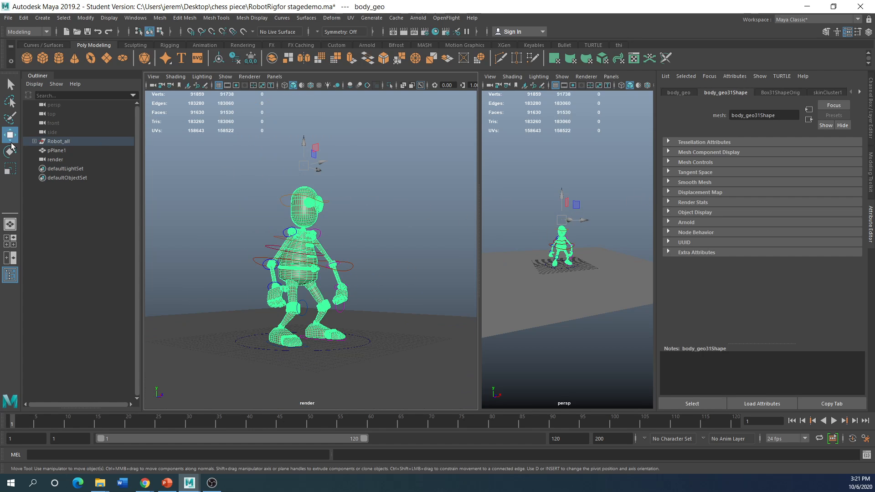
{"action": "left_click", "coordinate": [55, 160]}
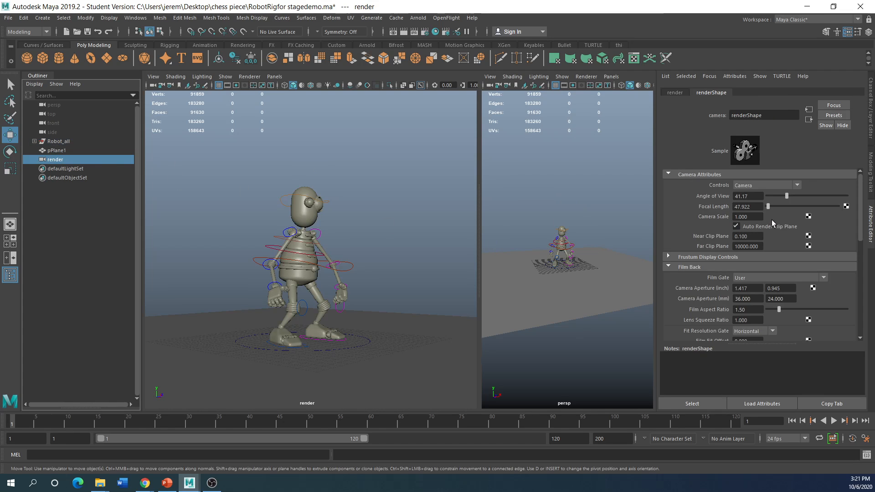
{"action": "mouse_move", "coordinate": [768, 206]}
{"action": "left_mouse_down"}
{"action": "mouse_move", "coordinate": [821, 201]}
{"action": "mouse_move", "coordinate": [769, 208]}
{"action": "left_mouse_up"}
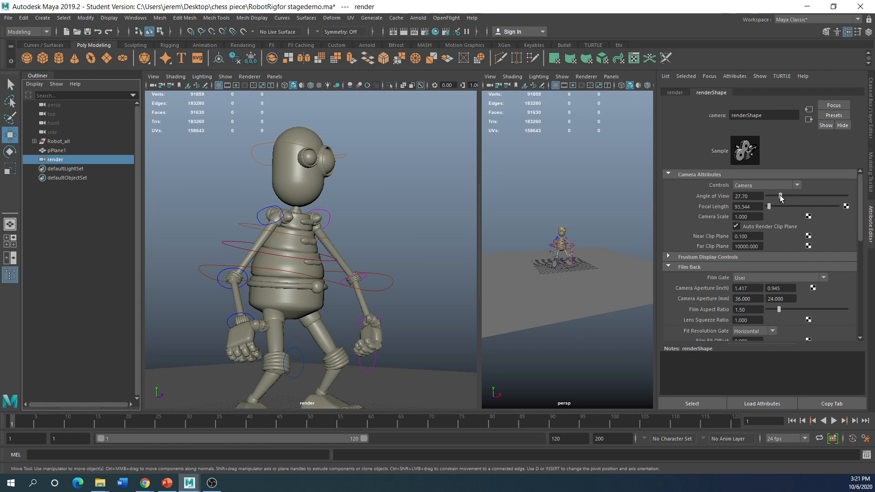
- Widen the render camera's angle of view to about 150, move it closer to the robot, and set its focal length to about 25.2
{"action": "left_click_drag", "start_coordinate": [781, 195], "coordinate": [831, 212]}
{"action": "left_click_drag", "start_coordinate": [768, 197], "coordinate": [839, 197]}
{"action": "scroll", "coordinate": [320, 263], "scroll_direction": "up", "scroll_amount": 3}
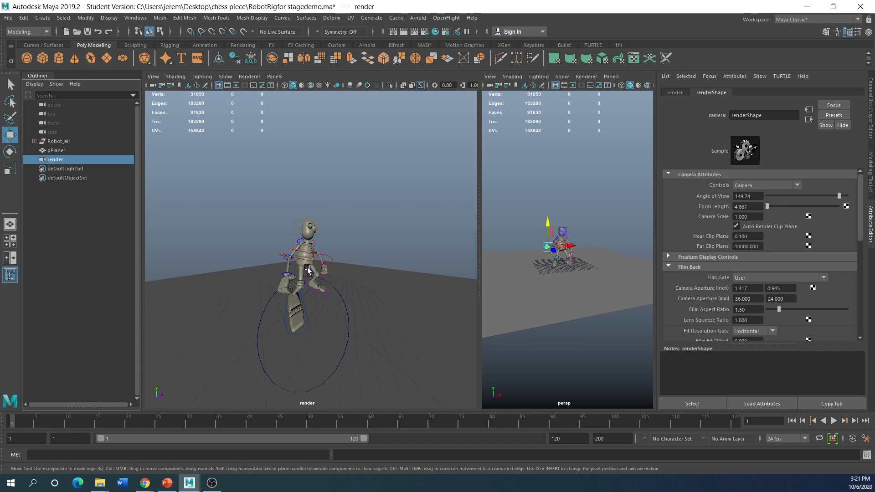
{"action": "scroll", "coordinate": [308, 270], "scroll_direction": "up", "scroll_amount": 1}
{"action": "scroll", "coordinate": [308, 269], "scroll_direction": "down", "scroll_amount": 1}
{"action": "left_click_drag", "start_coordinate": [769, 210], "coordinate": [769, 210]}
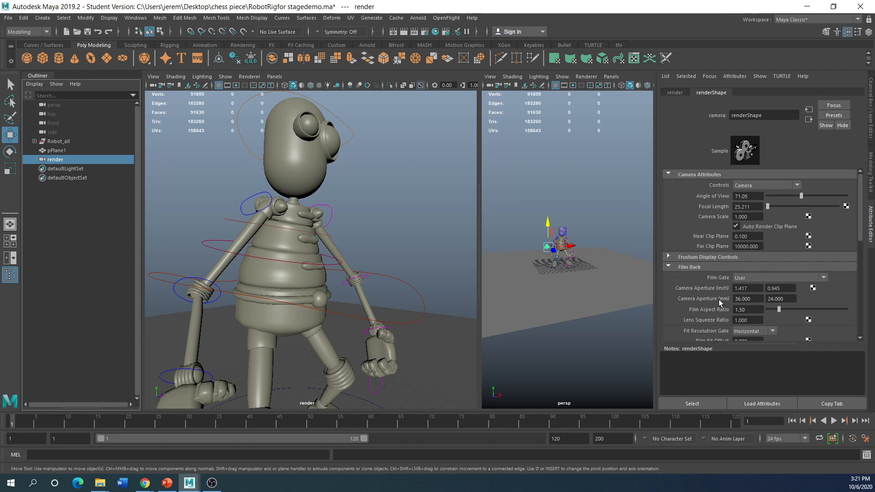
- Enable Depth of Field for the render camera and check the blur close up on the robot
{"action": "scroll", "coordinate": [678, 289], "scroll_direction": "down", "scroll_amount": 6}
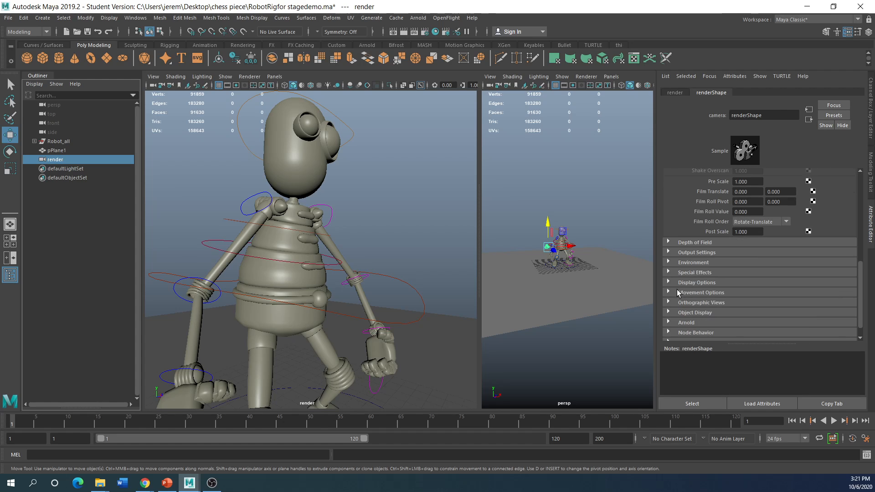
{"action": "left_click", "coordinate": [669, 242]}
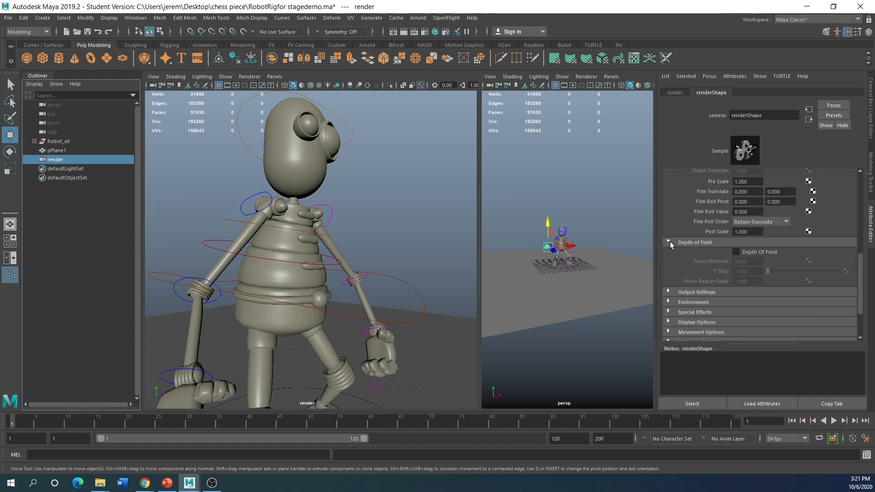
{"action": "left_click", "coordinate": [736, 252]}
{"action": "scroll", "coordinate": [274, 267], "scroll_direction": "up", "scroll_amount": 5}
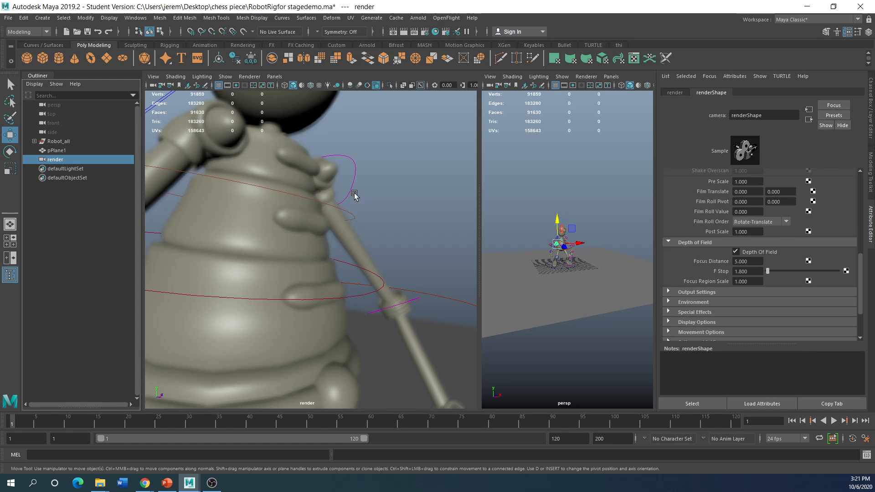
{"action": "scroll", "coordinate": [294, 255], "scroll_direction": "down", "scroll_amount": 5}
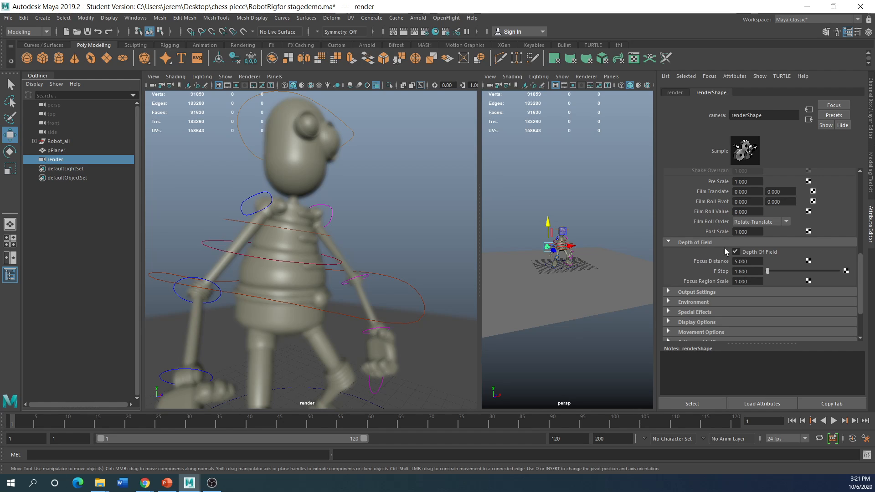
- Raise the render camera's F Stop to about 50.1 and try a Focus Distance of 3
{"action": "left_click_drag", "start_coordinate": [767, 271], "coordinate": [823, 271]}
{"action": "left_click_drag", "start_coordinate": [754, 262], "coordinate": [696, 265]}
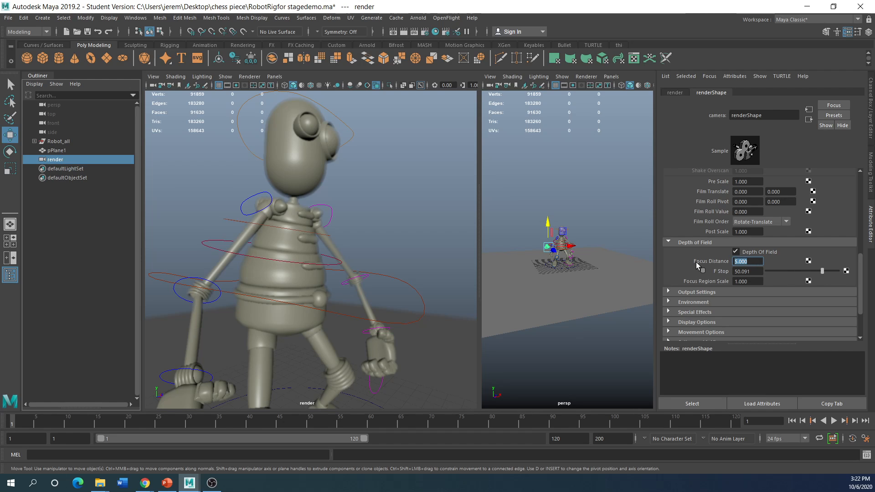
{"action": "type", "text": "3"}
{"action": "key", "text": "Return"}
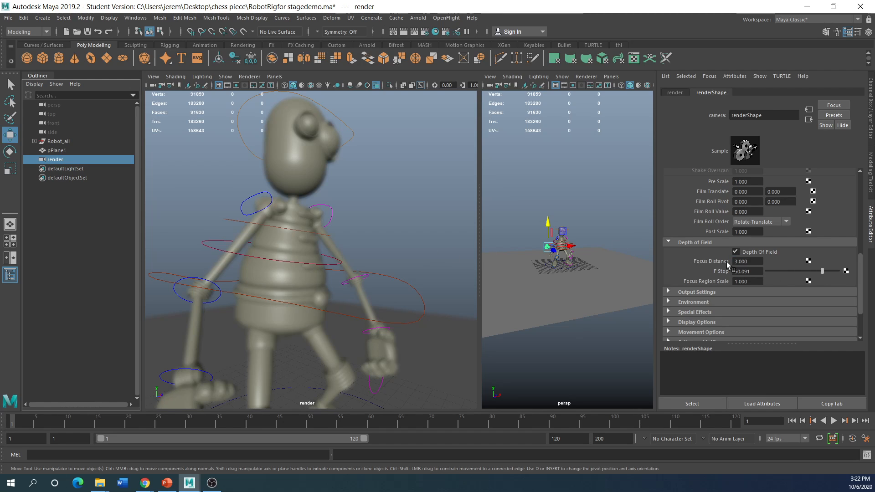
- Try a Focus Distance of 10 for the render camera, and settle on 8
{"action": "left_click_drag", "start_coordinate": [769, 264], "coordinate": [656, 265]}
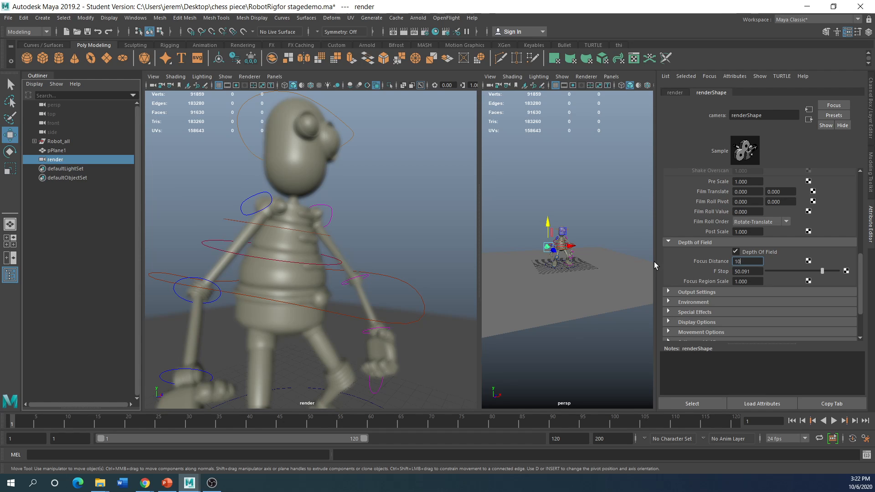
{"action": "key", "text": "Return"}
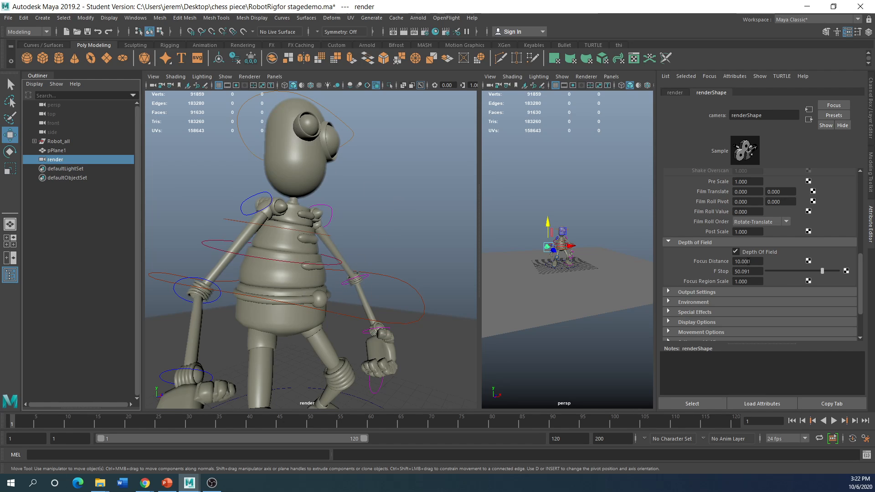
{"action": "left_click_drag", "start_coordinate": [749, 262], "coordinate": [697, 262]}
{"action": "type", "text": "8"}
{"action": "key", "text": "Return"}
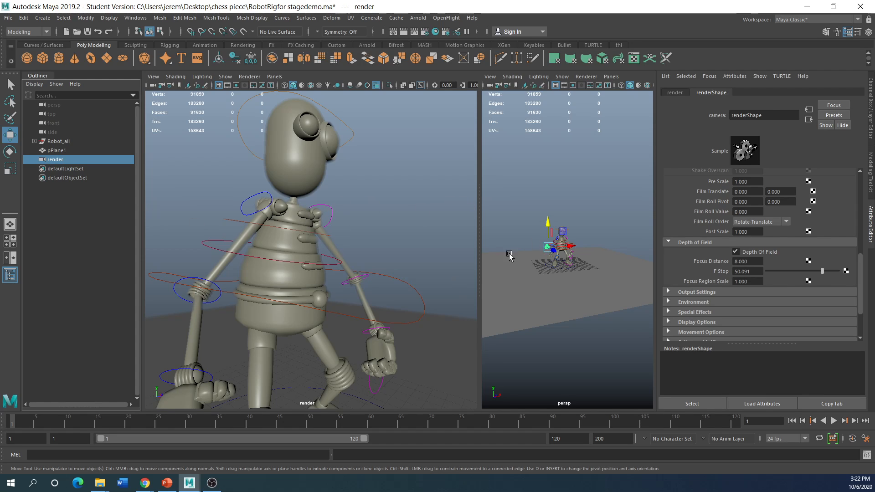
- Enlarge the persp view to a single full-size view showing the robot and camera, and clear the selection
{"action": "left_click", "coordinate": [550, 281]}
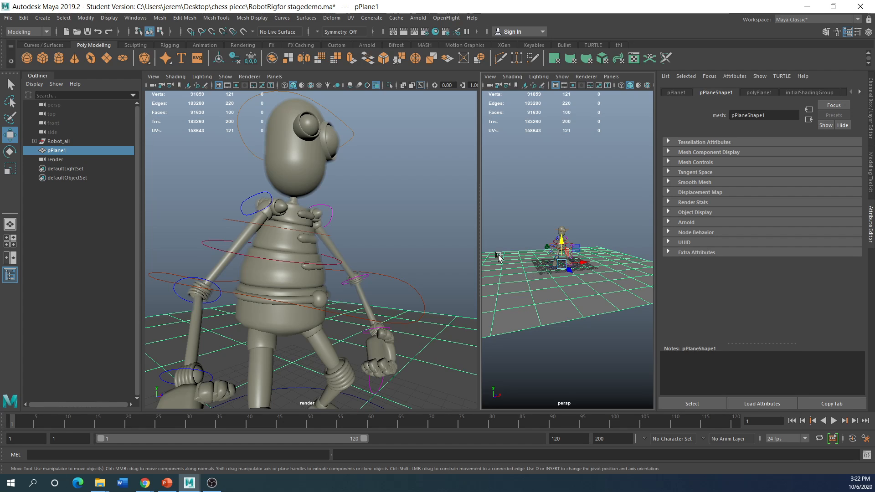
{"action": "left_click_drag", "start_coordinate": [479, 231], "coordinate": [272, 230]}
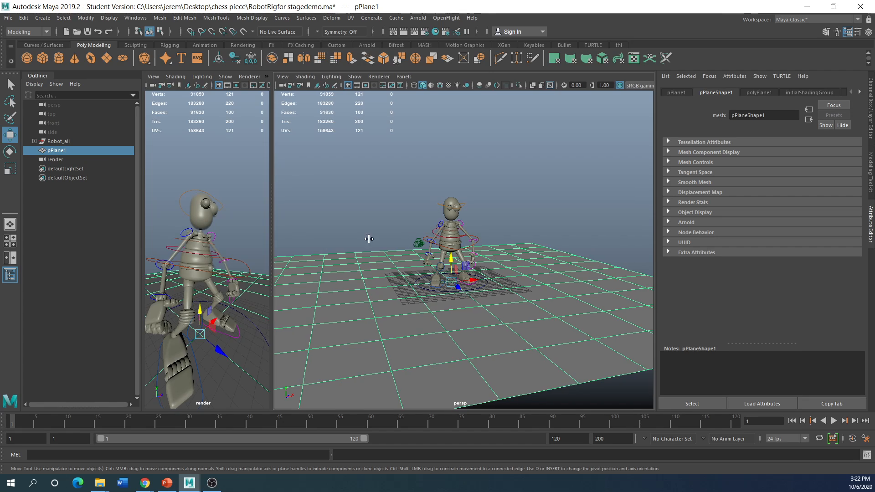
{"action": "left_click", "coordinate": [421, 243]}
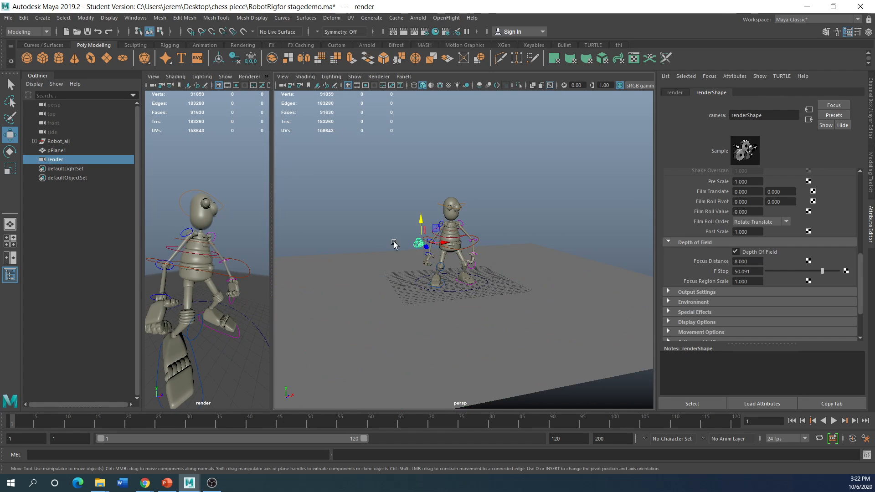
{"action": "left_click", "coordinate": [10, 224]}
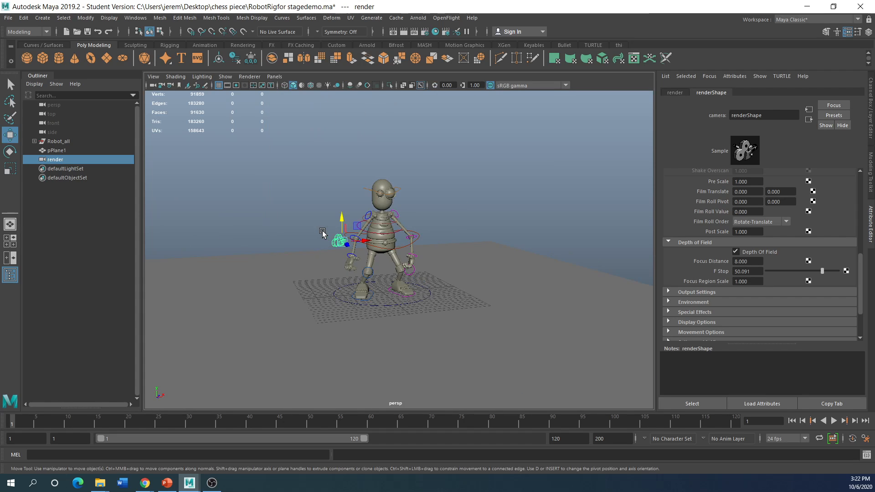
{"action": "left_click", "coordinate": [322, 233]}
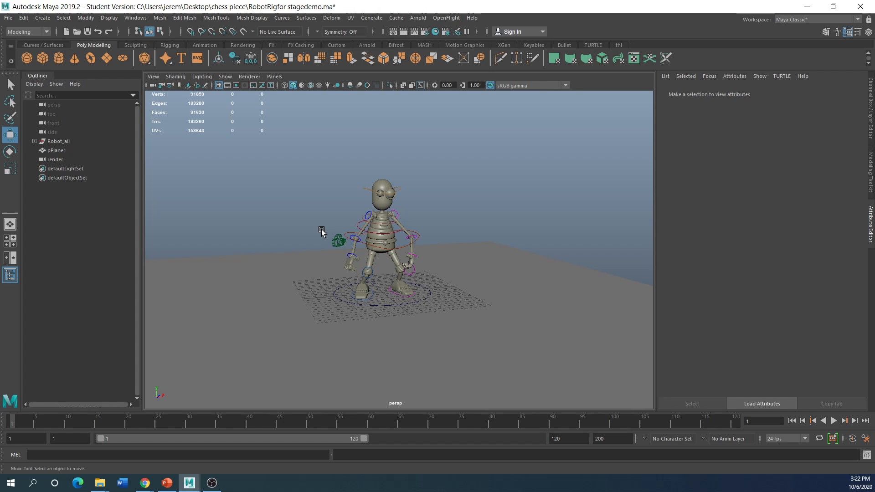
- Select the render camera in the persp view and look through it in that view
{"action": "key", "text": "space"}
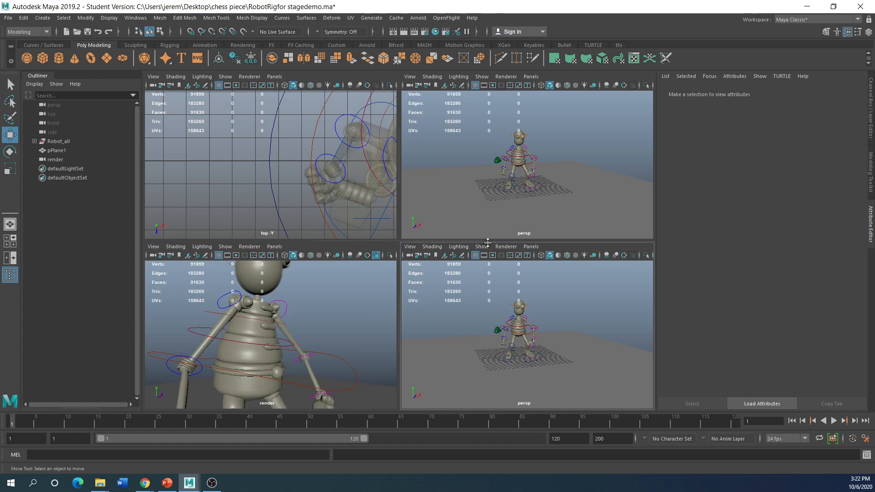
{"action": "left_click", "coordinate": [521, 159]}
{"action": "key", "text": "space"}
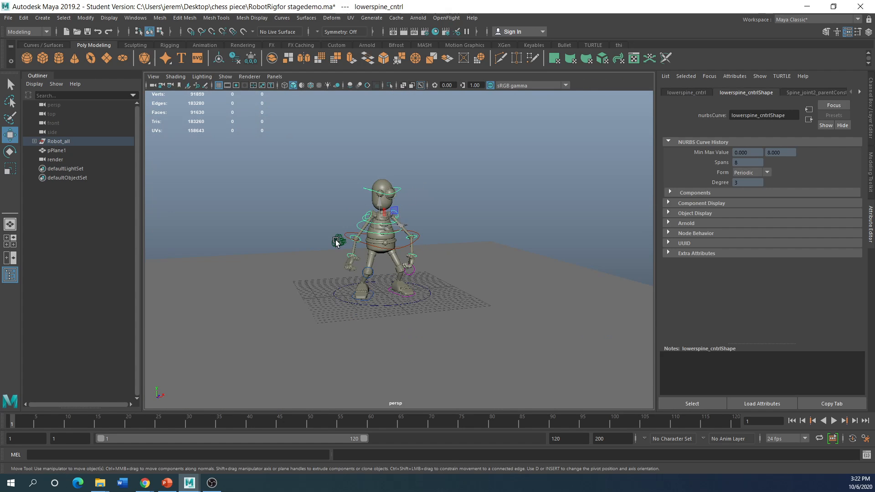
{"action": "left_click", "coordinate": [336, 242]}
{"action": "key", "text": "space"}
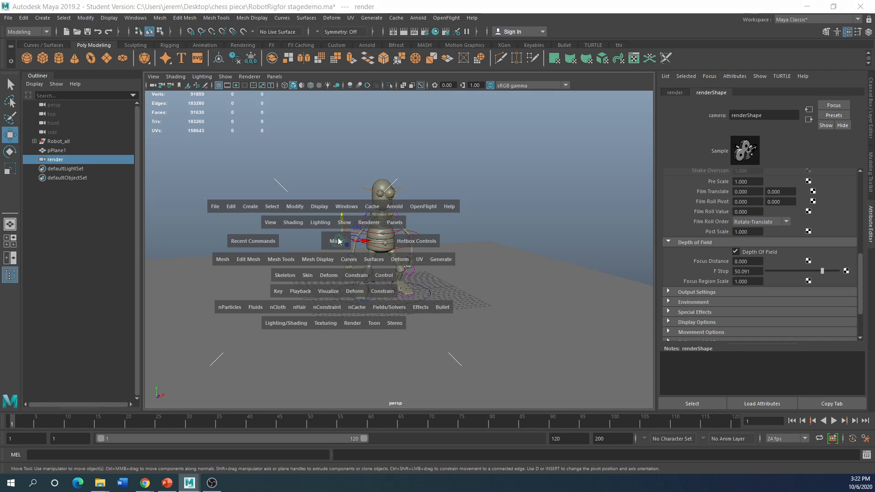
{"action": "left_click", "coordinate": [400, 222]}
{"action": "left_click", "coordinate": [425, 264]}
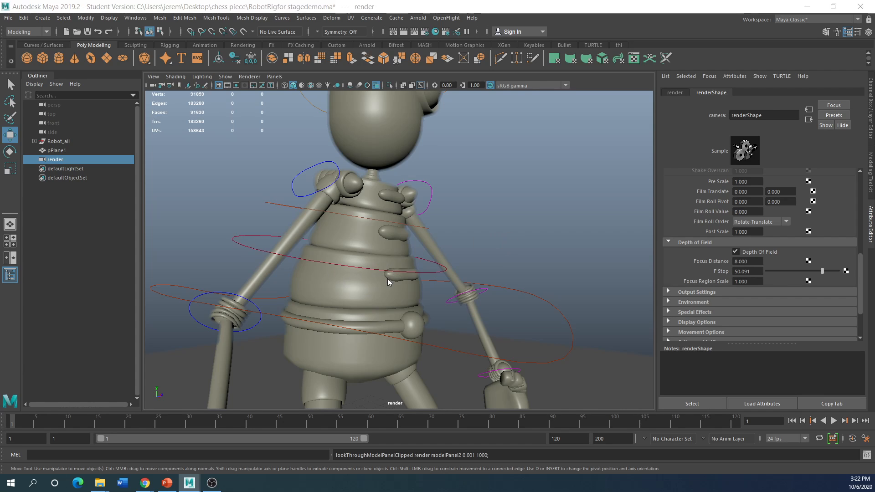
- Frame the whole robot in the enlarged render view and clear the selection
{"action": "key", "text": "space"}
{"action": "left_click", "coordinate": [497, 189]}
{"action": "key", "text": "space"}
{"action": "key", "text": "f"}
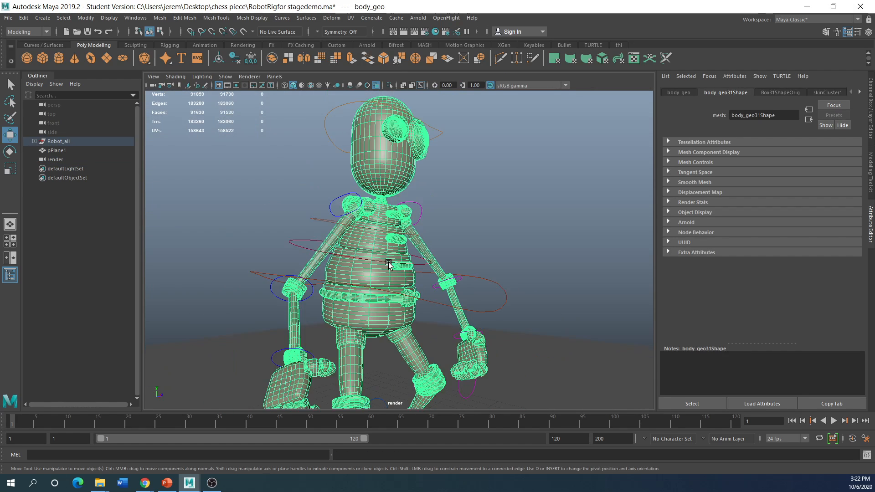
{"action": "left_click", "coordinate": [293, 256]}
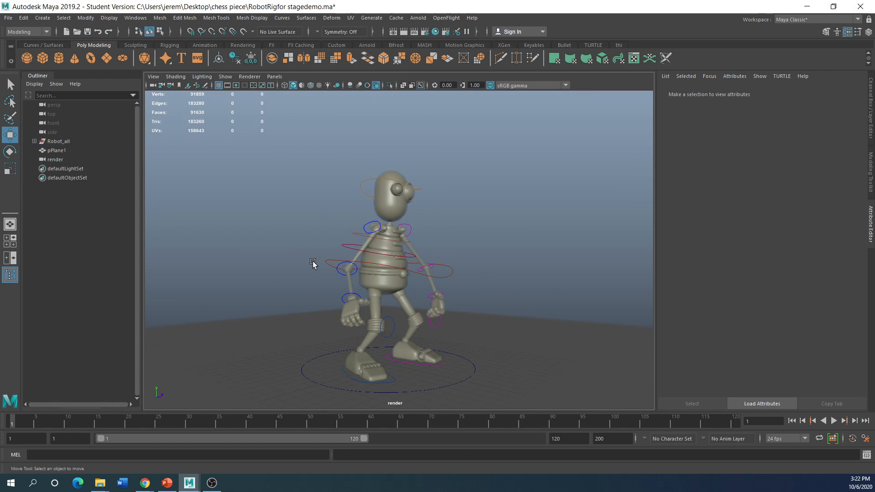
- Turn off Depth of Field for the render camera and clear the selection
{"action": "left_click", "coordinate": [387, 212]}
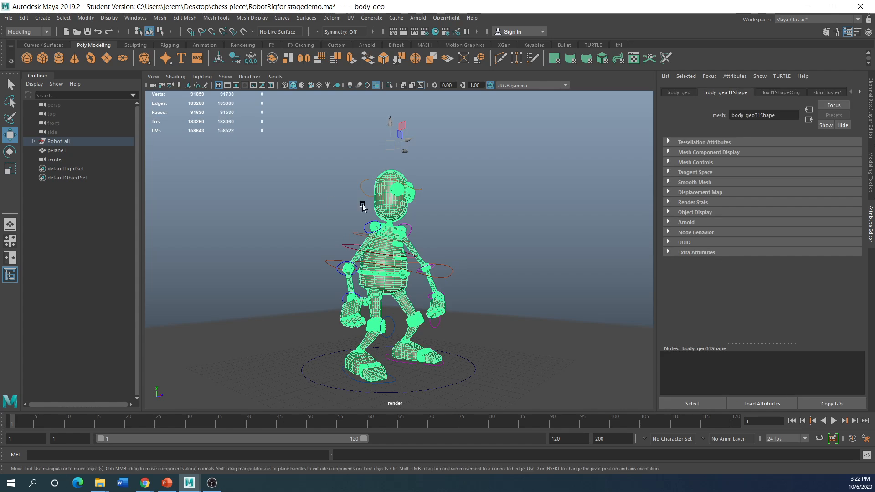
{"action": "left_click", "coordinate": [62, 160]}
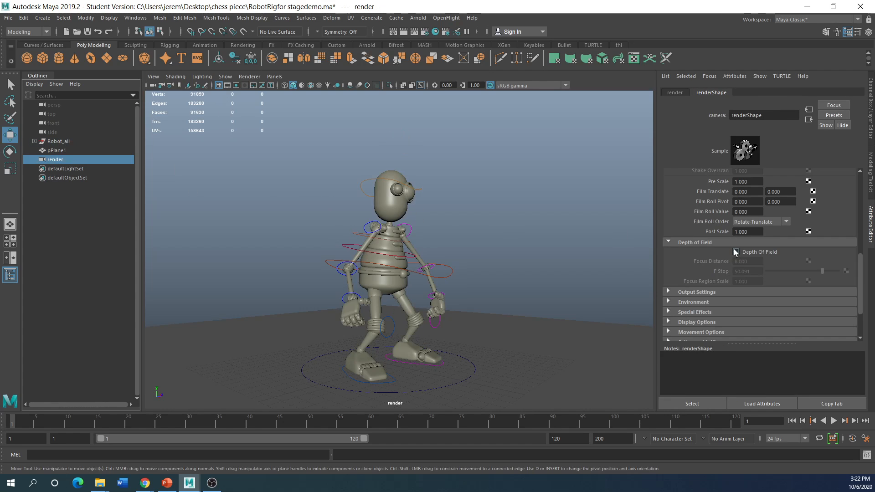
{"action": "left_click", "coordinate": [283, 266]}
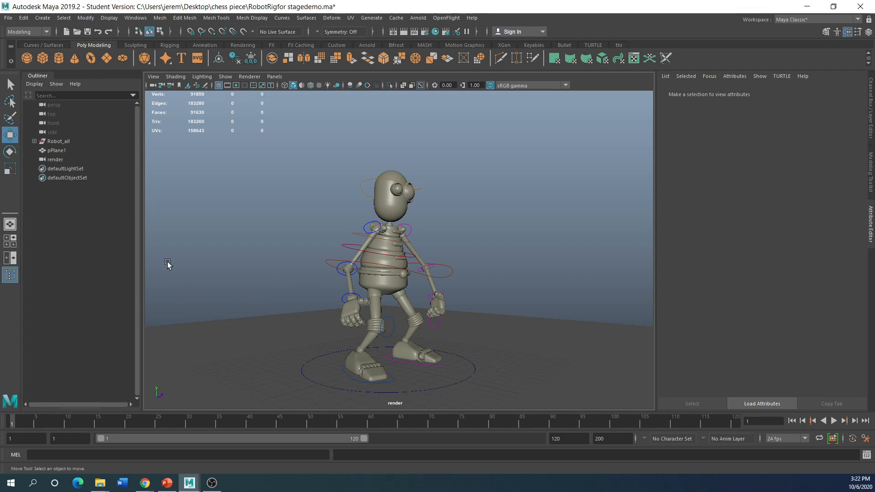
- Create a polygon cube, move it behind the robot, and scale it uniformly to about 16
{"action": "left_click", "coordinate": [44, 59]}
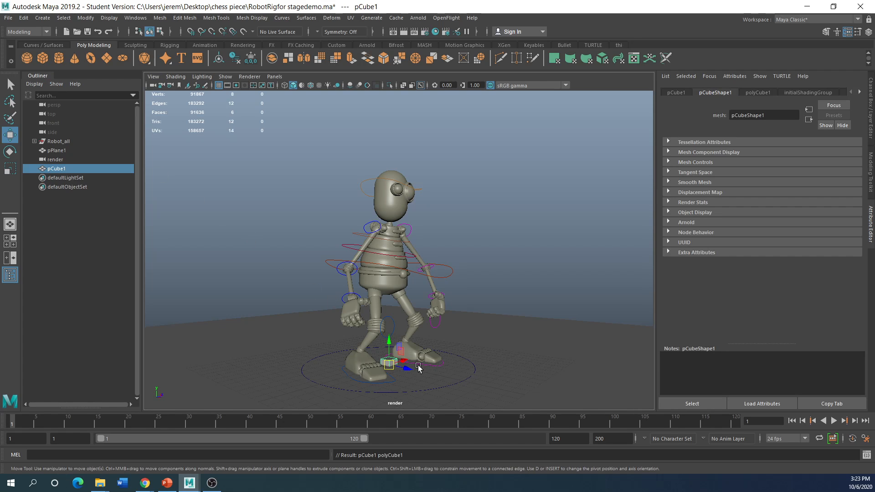
{"action": "left_click_drag", "start_coordinate": [418, 367], "coordinate": [313, 296]}
{"action": "key", "text": "r"}
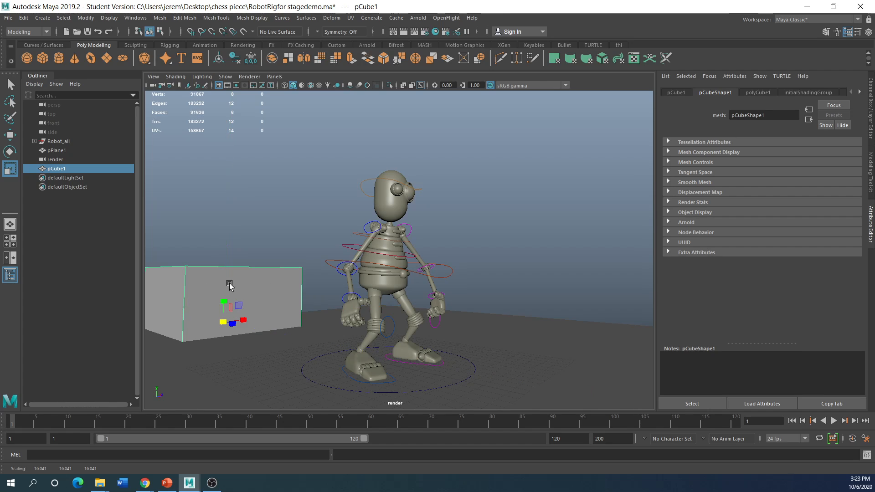
- Look through the selected cube as if it were a camera
{"action": "key", "text": "space"}
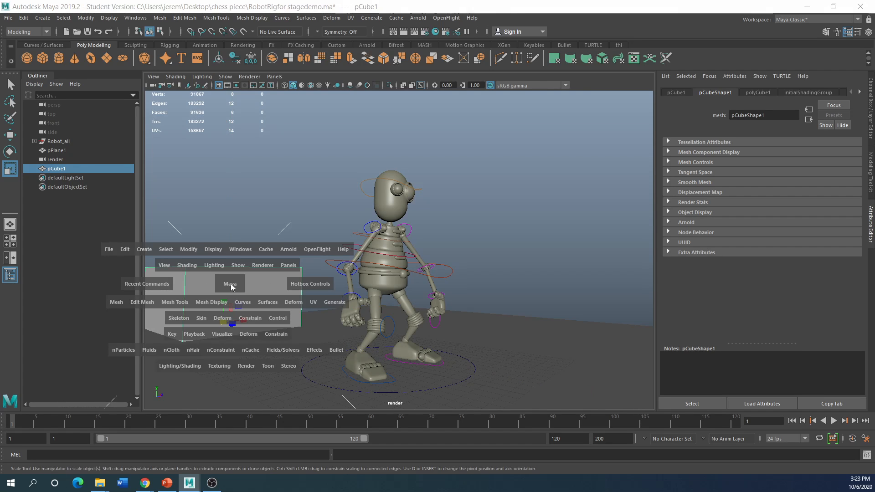
{"action": "left_click", "coordinate": [296, 269]}
{"action": "left_click", "coordinate": [316, 305]}
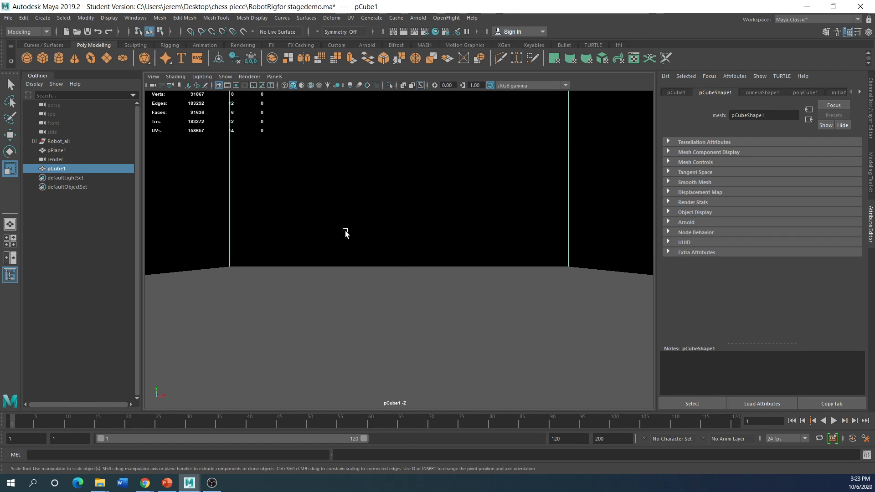
- Show all four views and reposition the cube by dollying back in the view that looks through it
{"action": "key", "text": "space"}
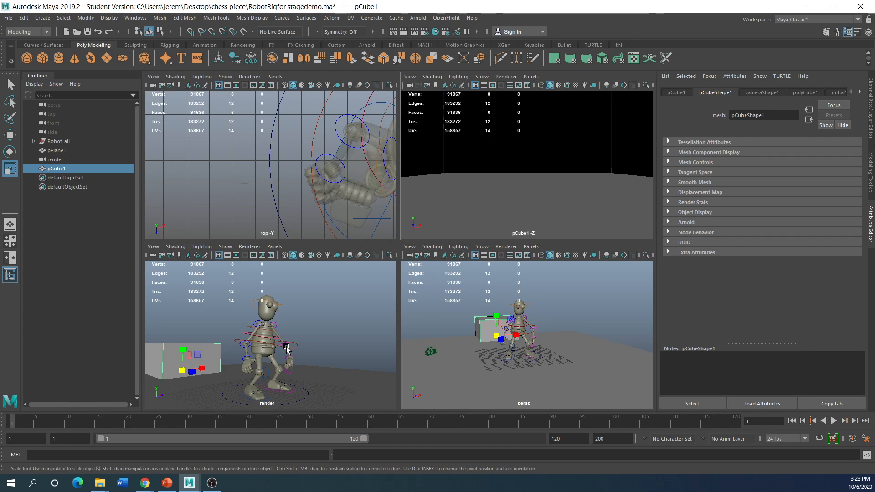
{"action": "scroll", "coordinate": [486, 195], "scroll_direction": "down", "scroll_amount": 6}
{"action": "scroll", "coordinate": [486, 195], "scroll_direction": "down", "scroll_amount": 3}
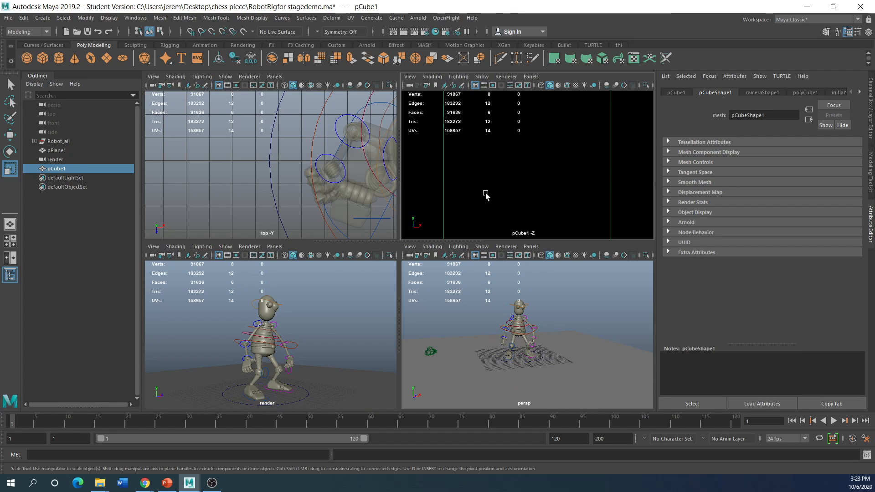
- Dolly the view that looks through the cube to shift its position around the robot, and delete the cube
{"action": "scroll", "coordinate": [486, 195], "scroll_direction": "up", "scroll_amount": 3}
{"action": "scroll", "coordinate": [486, 195], "scroll_direction": "down", "scroll_amount": 1}
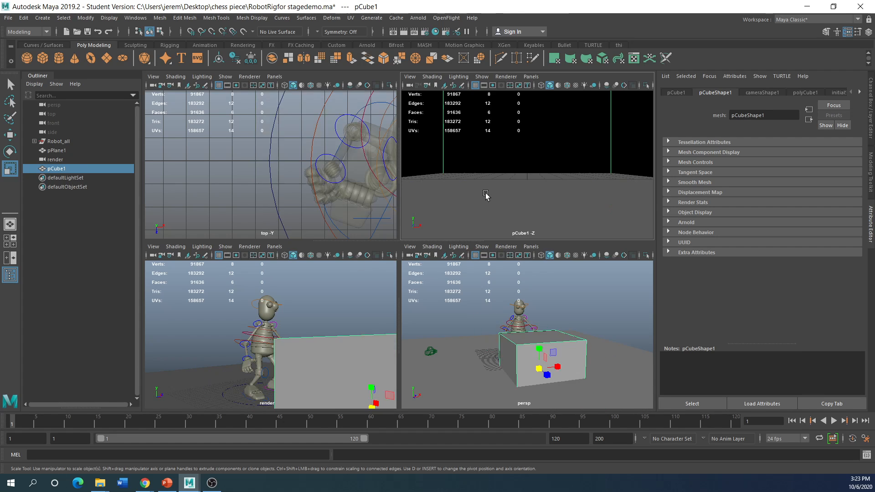
{"action": "scroll", "coordinate": [486, 195], "scroll_direction": "up", "scroll_amount": 2}
{"action": "scroll", "coordinate": [486, 195], "scroll_direction": "up", "scroll_amount": 1}
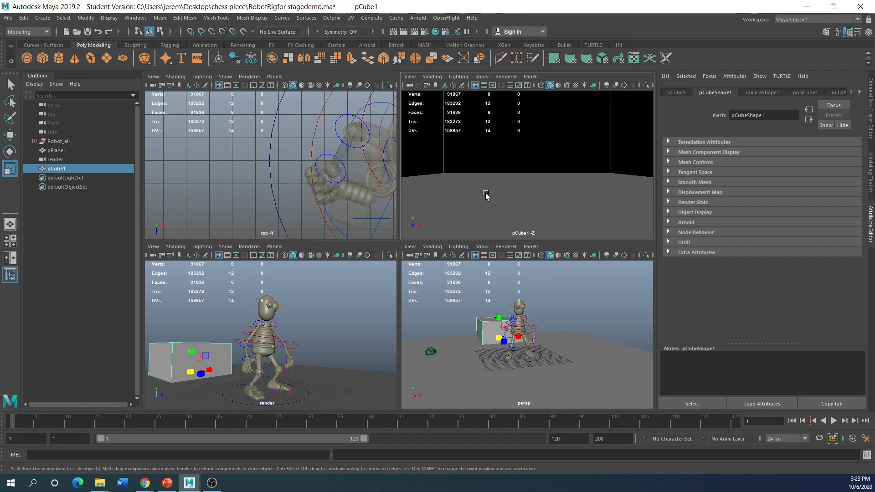
{"action": "left_click", "coordinate": [490, 328]}
{"action": "key", "text": "Delete"}
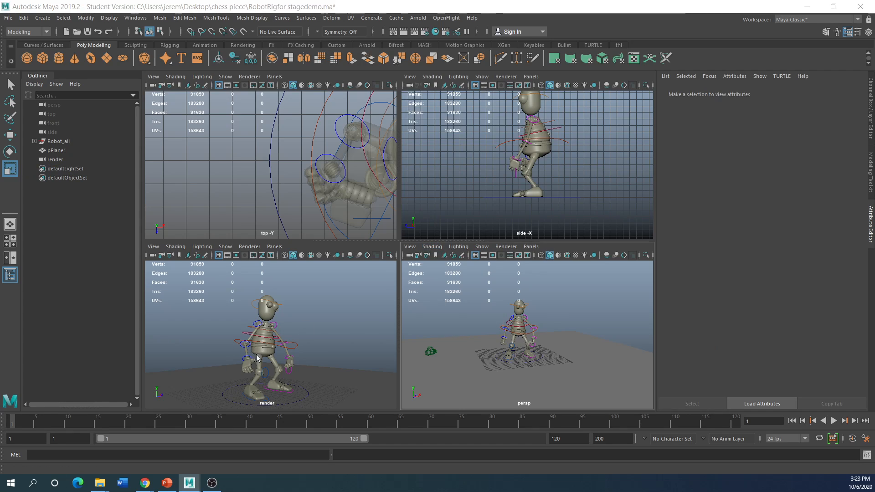
- Maximize the render camera view and create a spot light in the scene
{"action": "key", "text": "space"}
{"action": "left_click", "coordinate": [40, 18]}
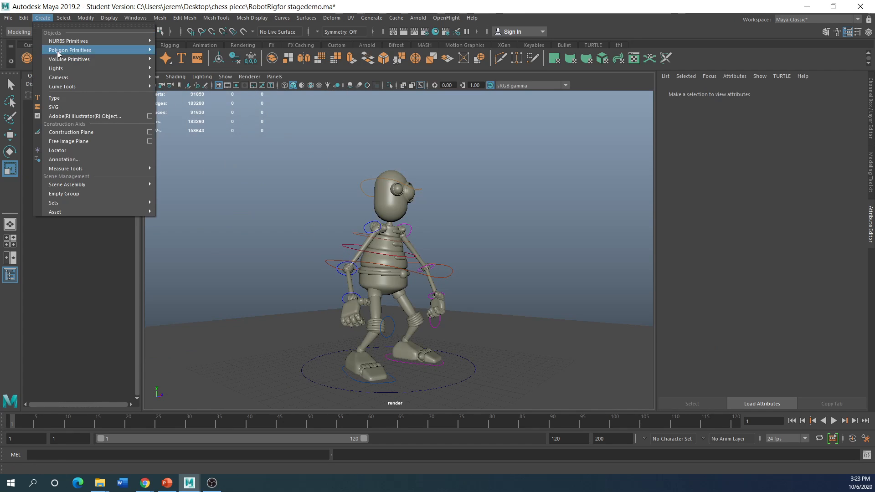
{"action": "mouse_move", "coordinate": [131, 68]}
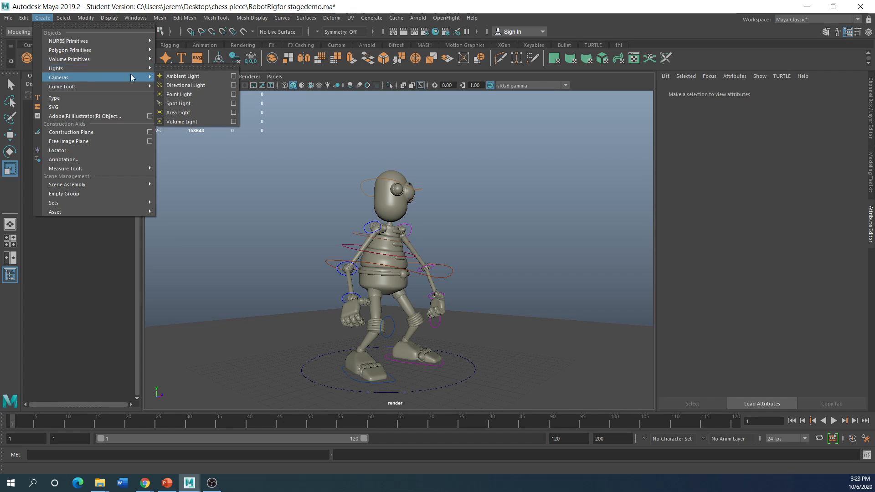
{"action": "left_click", "coordinate": [198, 102]}
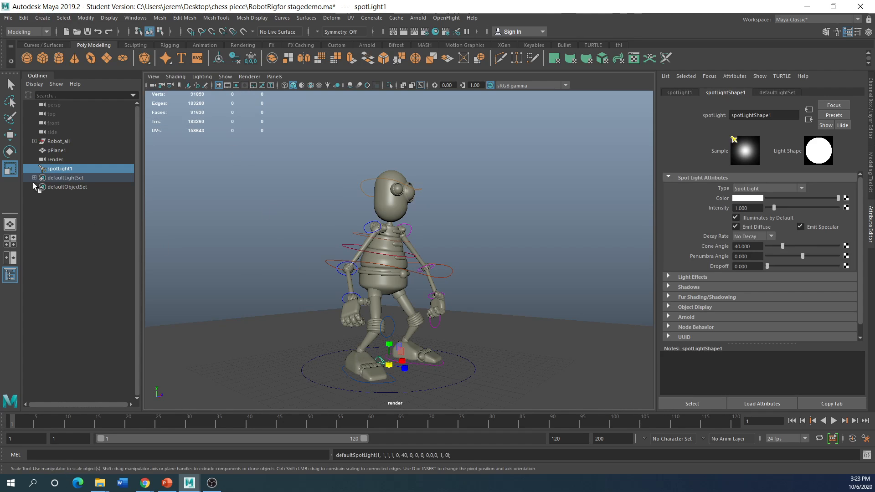
- Raise the spot light above the robot's head and rotate it about -85.6° in X so it points down
{"action": "left_click", "coordinate": [10, 135]}
{"action": "left_click_drag", "start_coordinate": [389, 342], "coordinate": [113, 151]}
{"action": "left_click", "coordinate": [10, 152]}
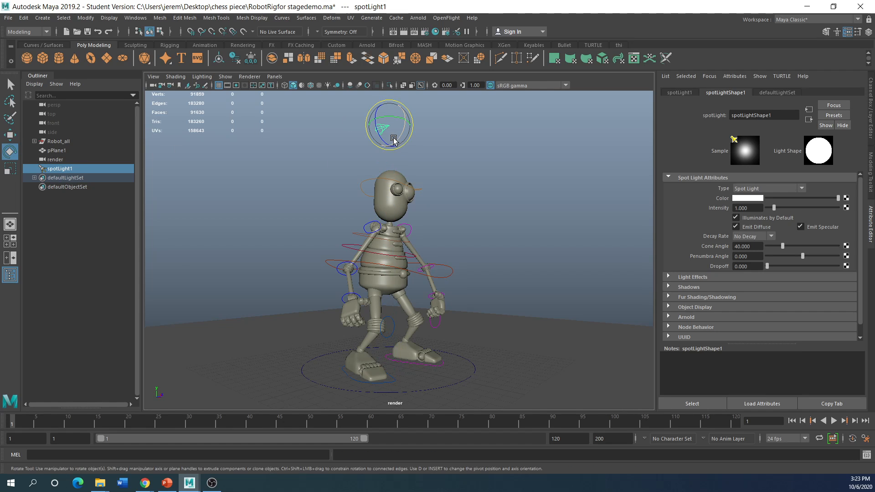
{"action": "left_click_drag", "start_coordinate": [400, 141], "coordinate": [413, 114]}
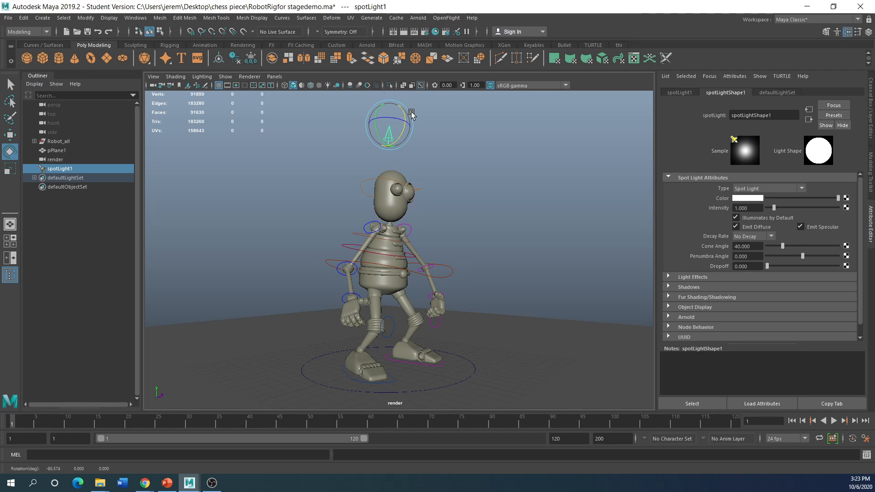
- Look through the spot light and orbit its view to aim the light at the robot's head and shoulders
{"action": "key", "text": "space"}
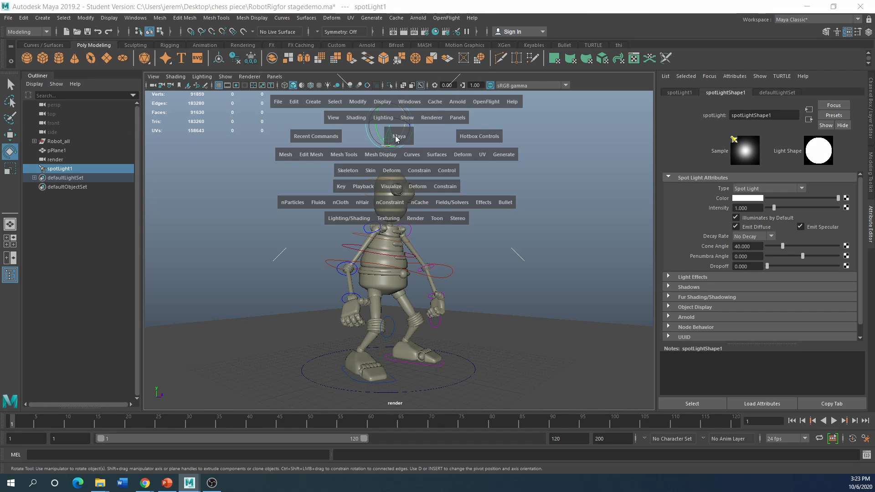
{"action": "left_click", "coordinate": [460, 118]}
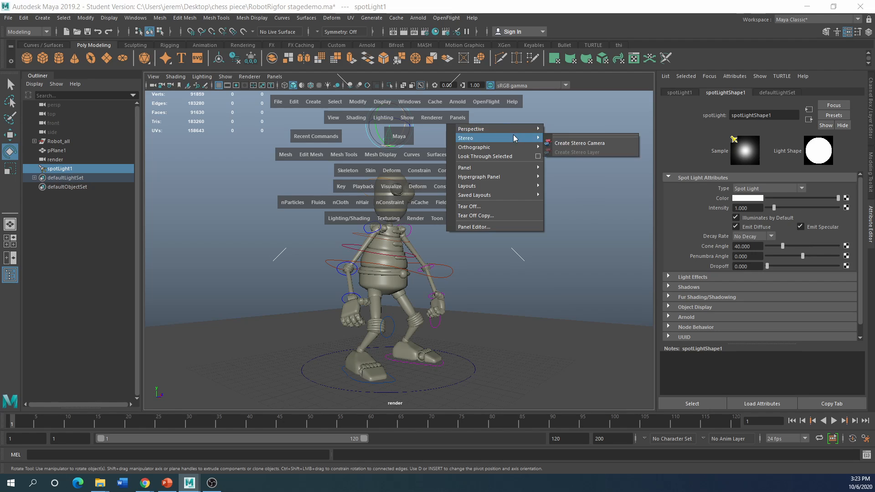
{"action": "left_click", "coordinate": [514, 156]}
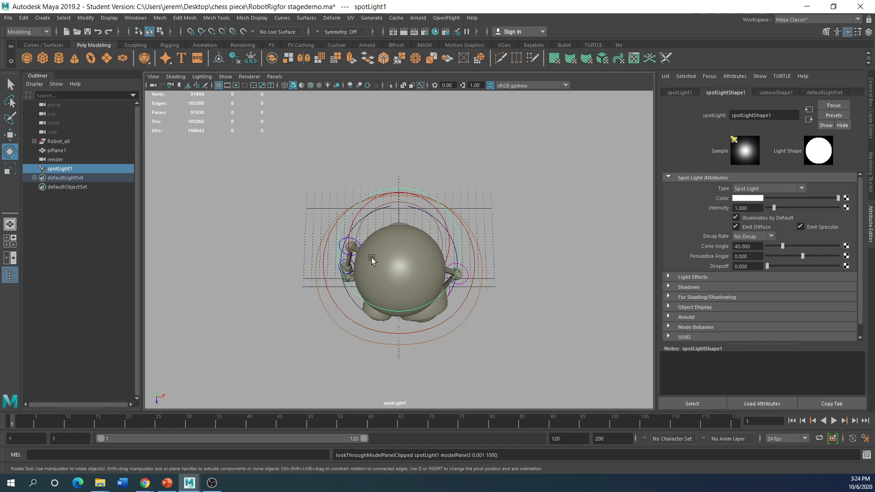
{"action": "left_click", "coordinate": [371, 278]}
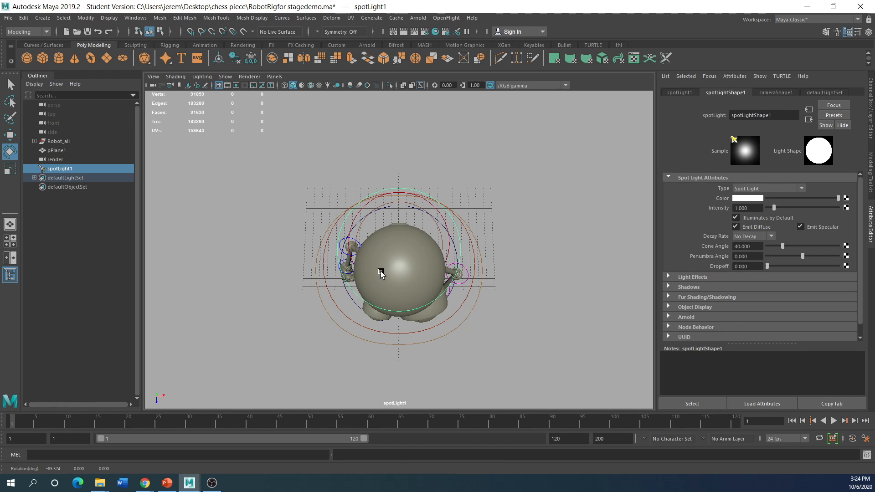
{"action": "left_click_drag", "start_coordinate": [385, 272], "coordinate": [437, 231], "text": "alt"}
- Show all four views and re-aim the spot light toward the robot's face by orbiting the view through it
{"action": "key", "text": "space"}
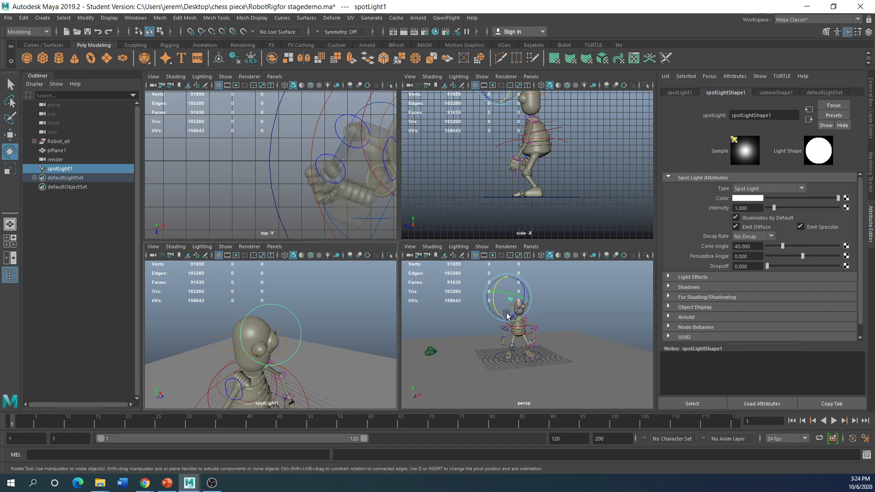
{"action": "middle_click_drag", "start_coordinate": [508, 311], "coordinate": [506, 315], "text": "alt"}
{"action": "left_click_drag", "start_coordinate": [501, 313], "coordinate": [504, 314], "text": "alt"}
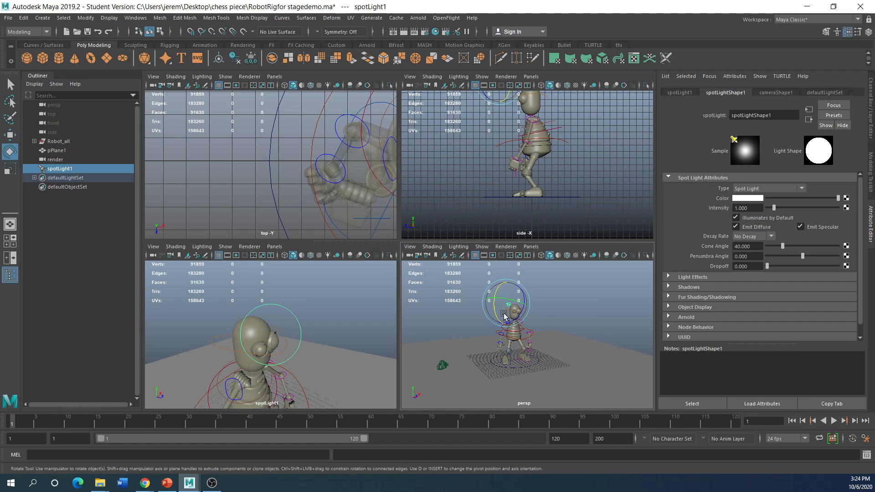
{"action": "left_click", "coordinate": [310, 328], "text": "alt"}
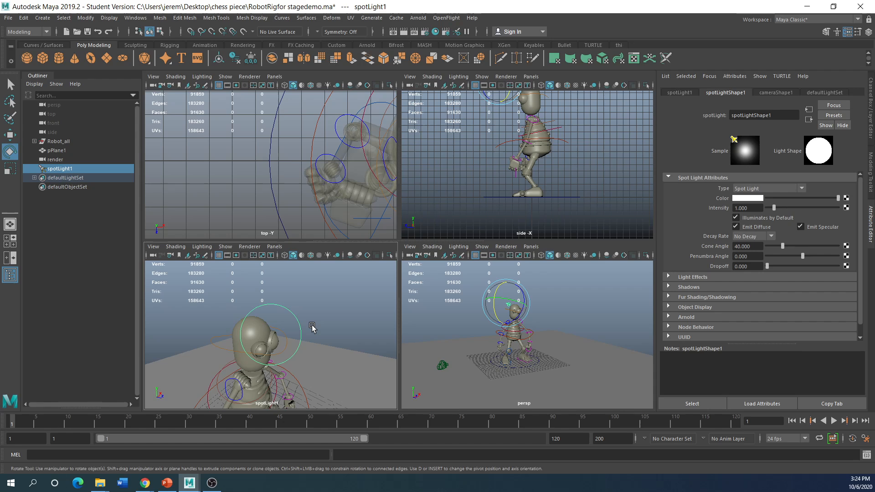
{"action": "left_click_drag", "start_coordinate": [316, 326], "coordinate": [369, 336], "text": "alt"}
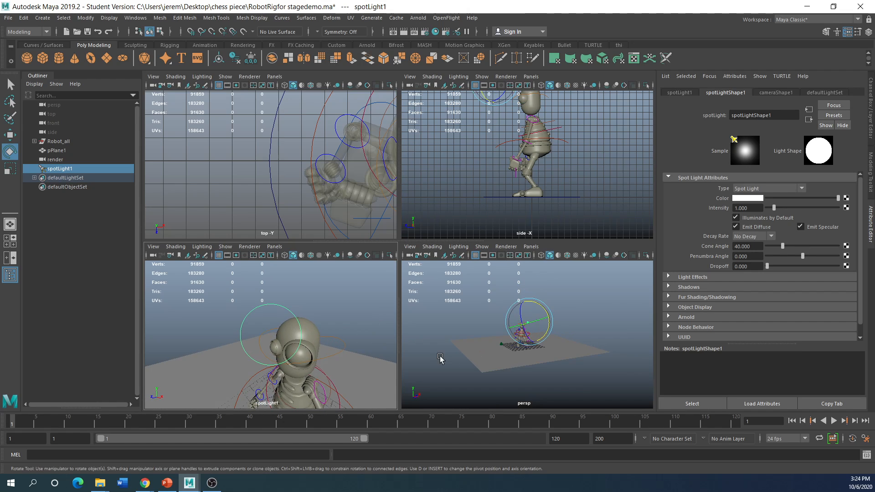
- Maximize the perspective view and continue past the student version save notice
{"action": "key", "text": "space"}
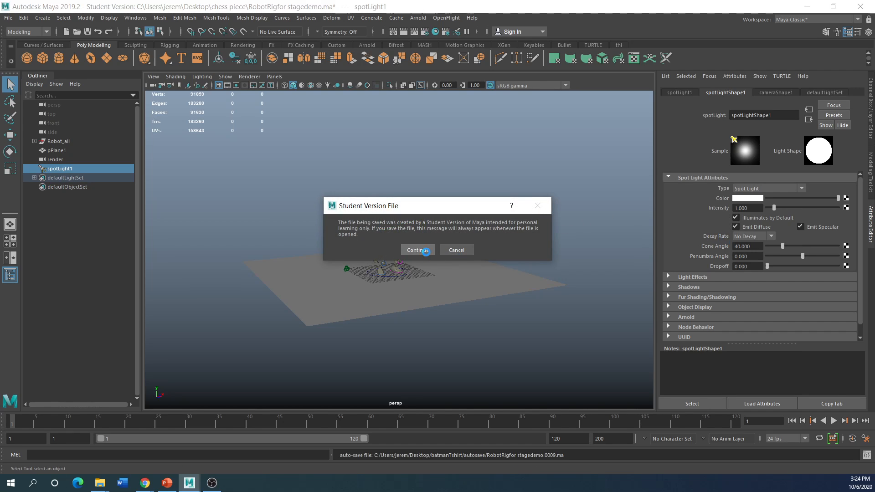
{"action": "left_click", "coordinate": [418, 250]}
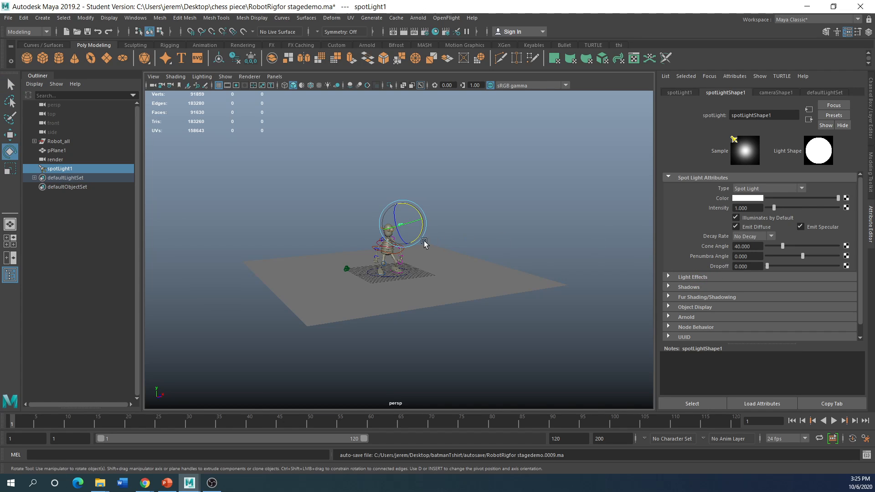
- Select the render camera and examine its Film Back and Camera Attributes settings
{"action": "left_click", "coordinate": [56, 160]}
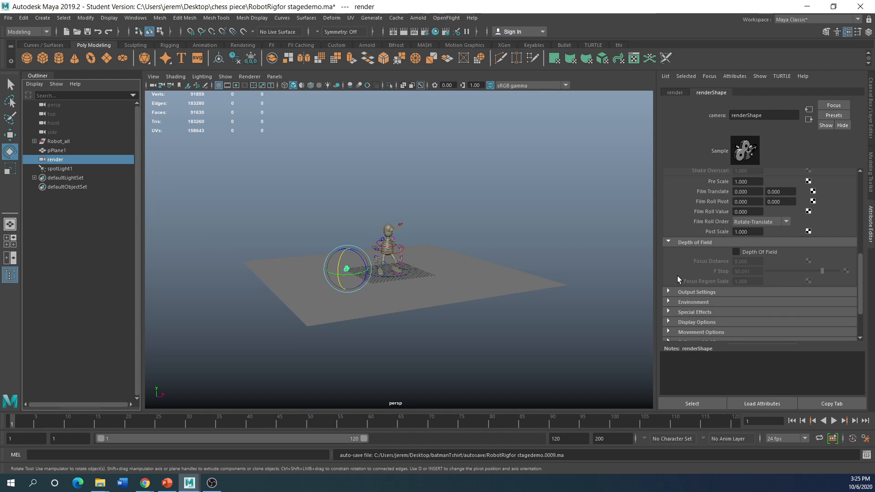
{"action": "scroll", "coordinate": [678, 277], "scroll_direction": "up", "scroll_amount": 3}
{"action": "scroll", "coordinate": [706, 224], "scroll_direction": "up", "scroll_amount": 2}
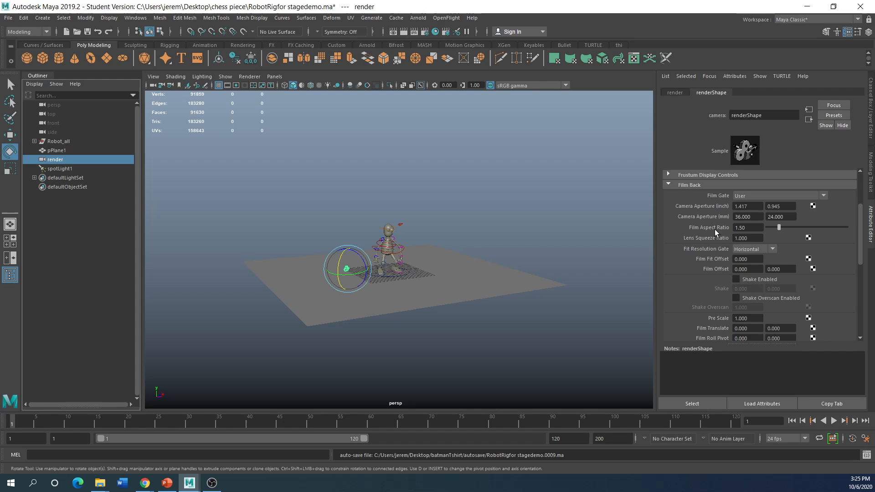
{"action": "scroll", "coordinate": [710, 281], "scroll_direction": "up", "scroll_amount": 3}
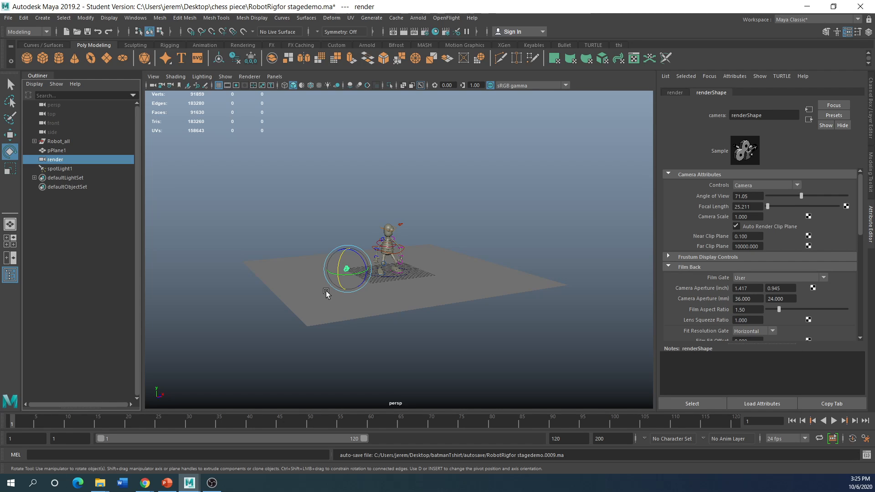
- Render the current perspective frame, render again from the render camera, and close the Render View window
{"action": "left_click", "coordinate": [404, 33]}
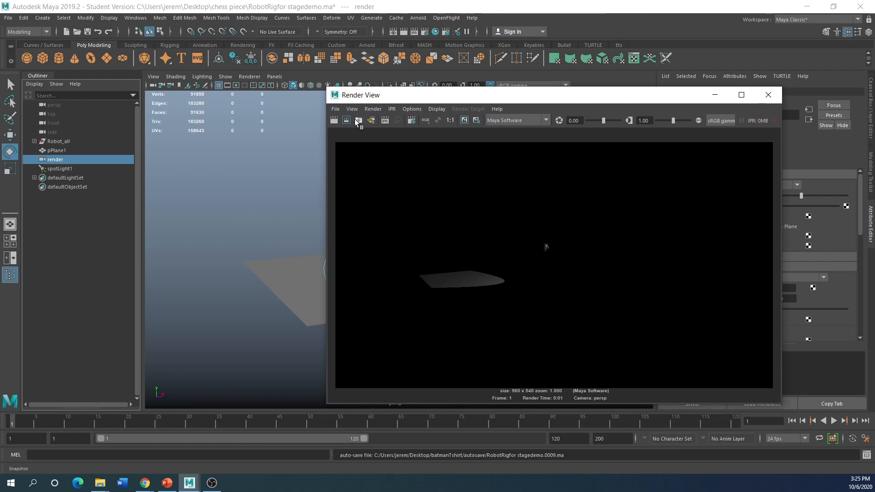
{"action": "left_click", "coordinate": [352, 110]}
{"action": "left_click", "coordinate": [373, 109]}
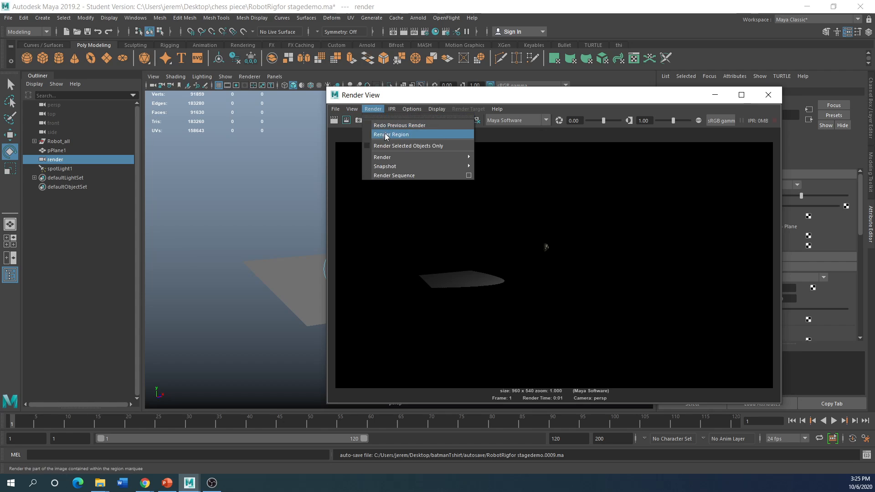
{"action": "mouse_move", "coordinate": [400, 157]}
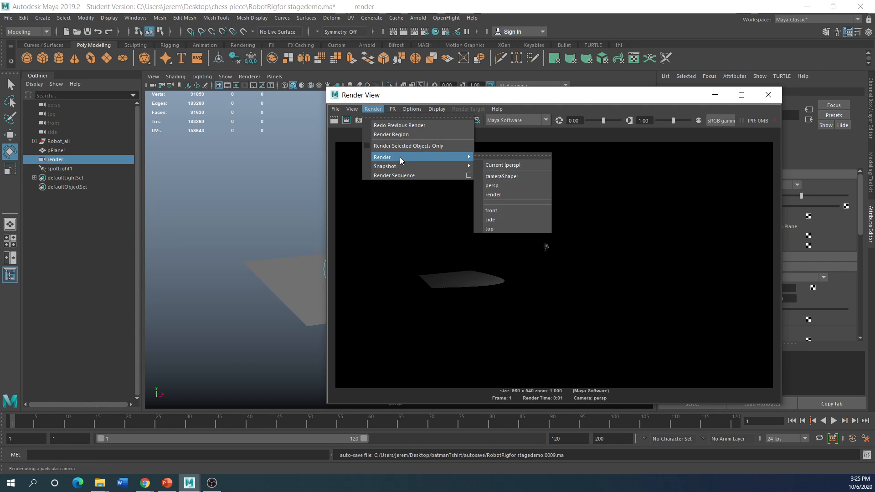
{"action": "left_click", "coordinate": [502, 195]}
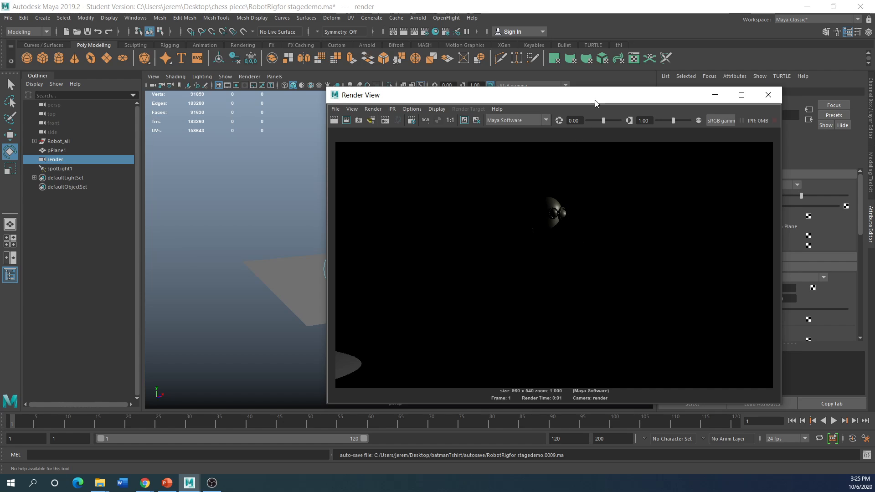
{"action": "left_click_drag", "start_coordinate": [669, 97], "coordinate": [500, 152]}
{"action": "left_click", "coordinate": [599, 152]}
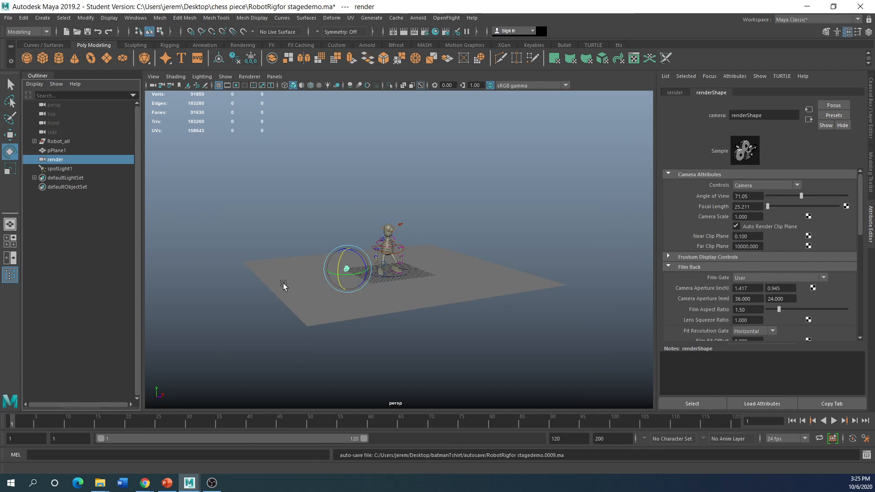